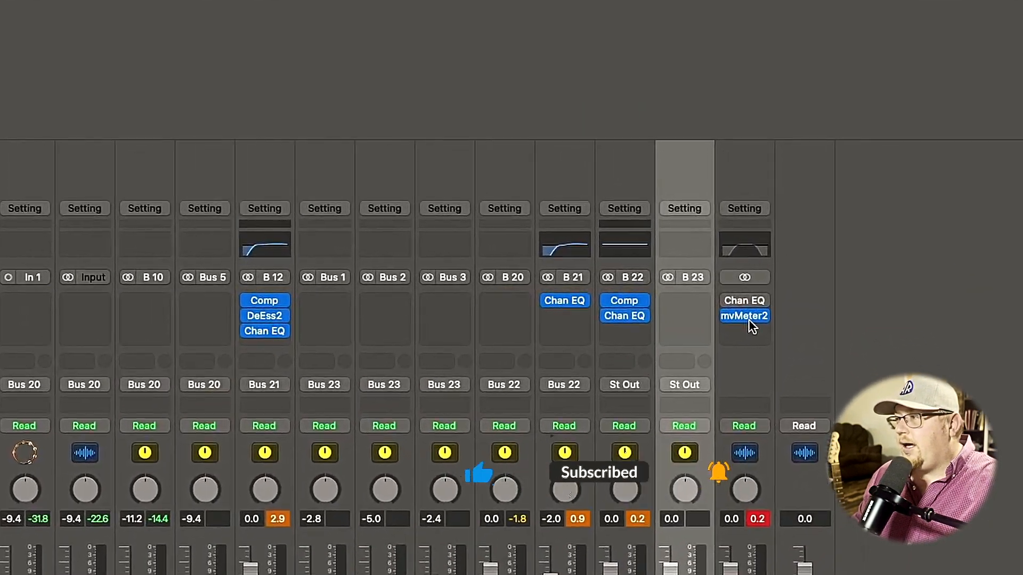
Step: Open the mvMeter2 plug-in on the Stereo Out channel and move its window down, clear of the upper tracks and transport
mouse_move(749, 318)
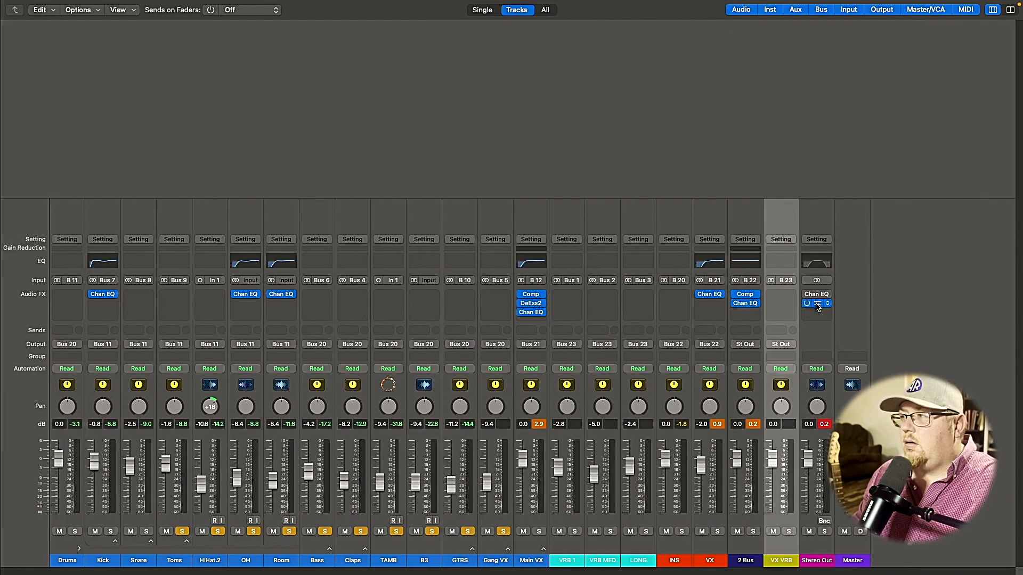
click(817, 305)
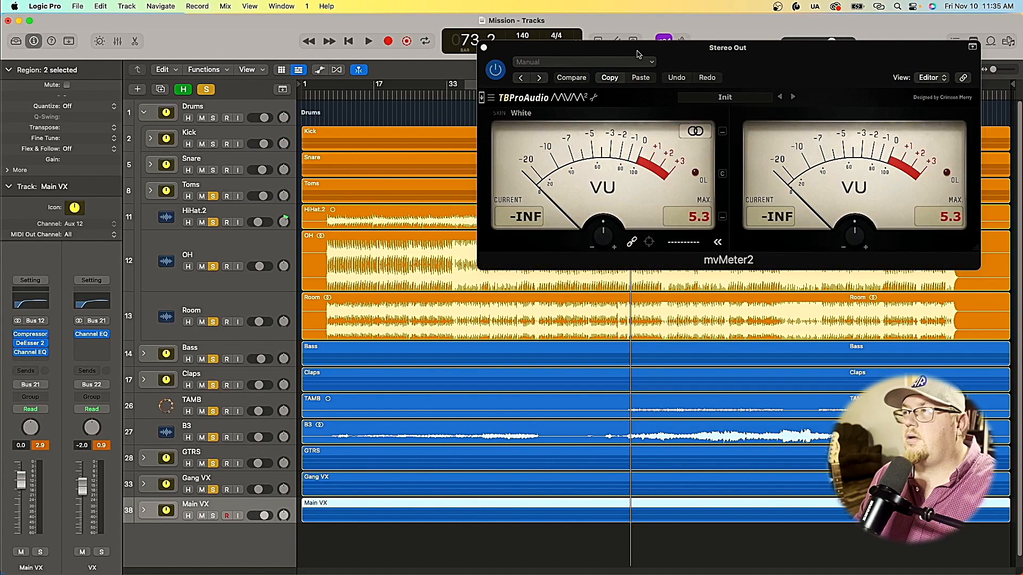
drag(639, 54, 713, 286)
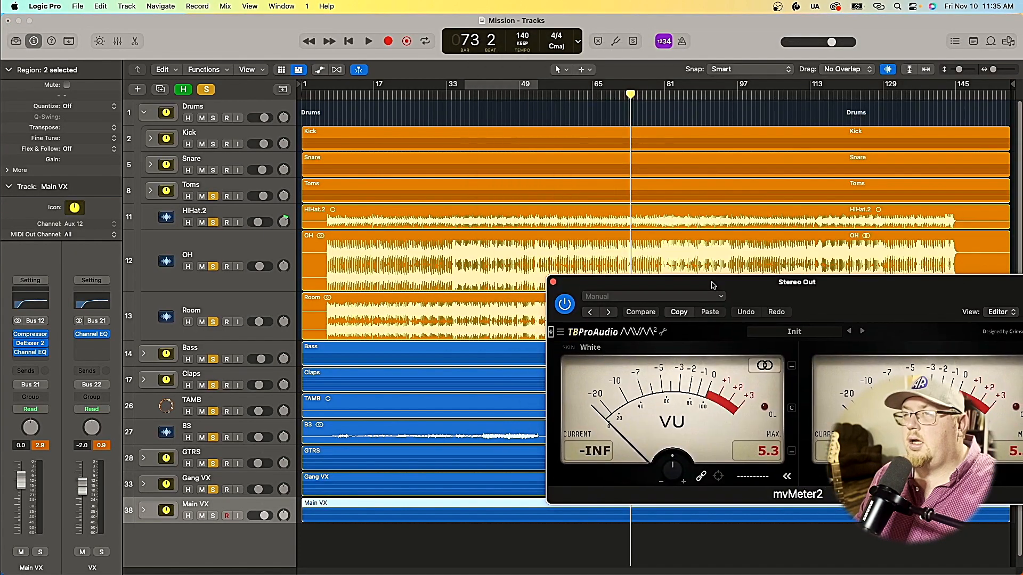
Step: Clear all existing solos, then solo the Drums stack and the Kick track within it
click(206, 90)
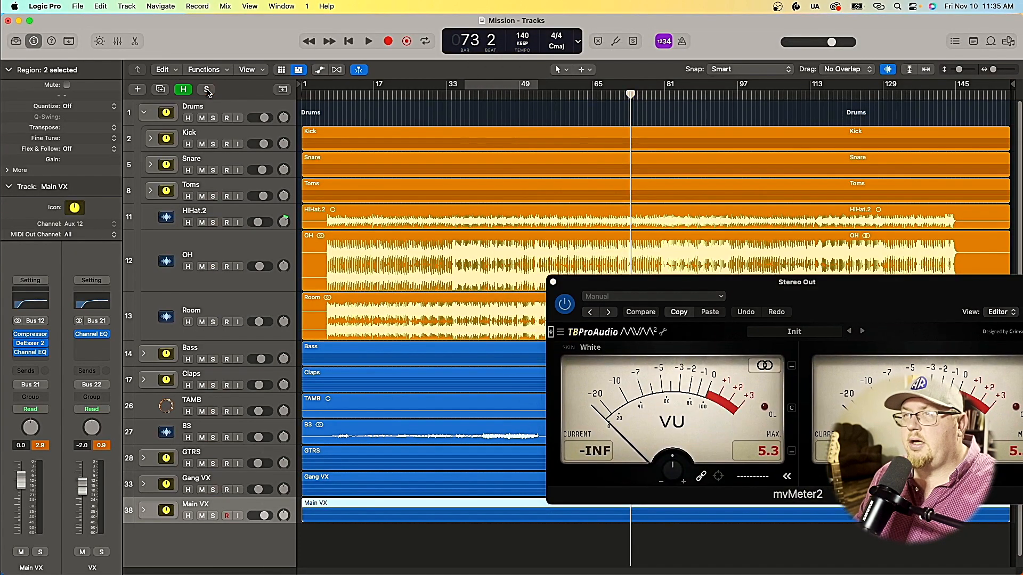
click(213, 118)
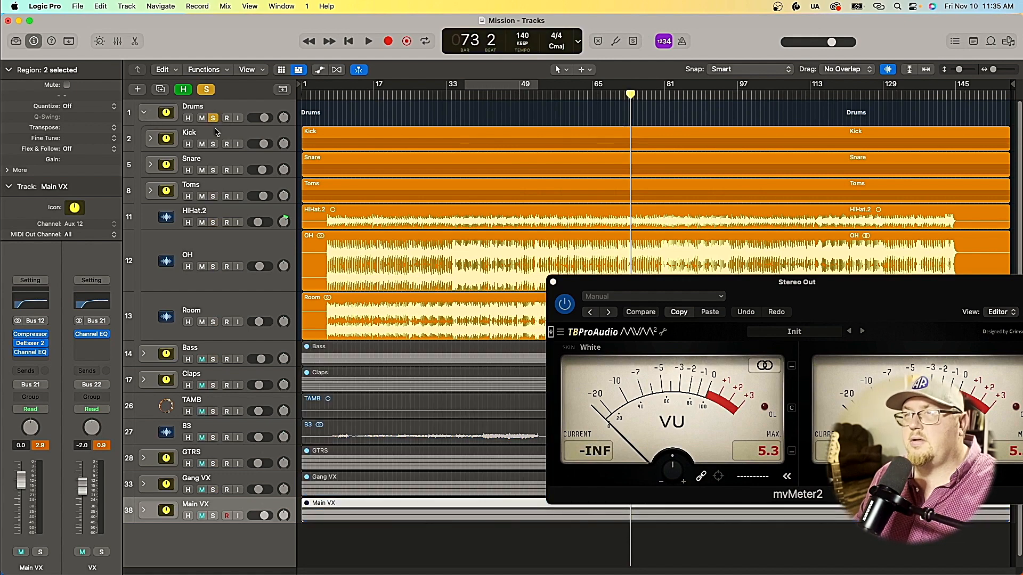
click(216, 132)
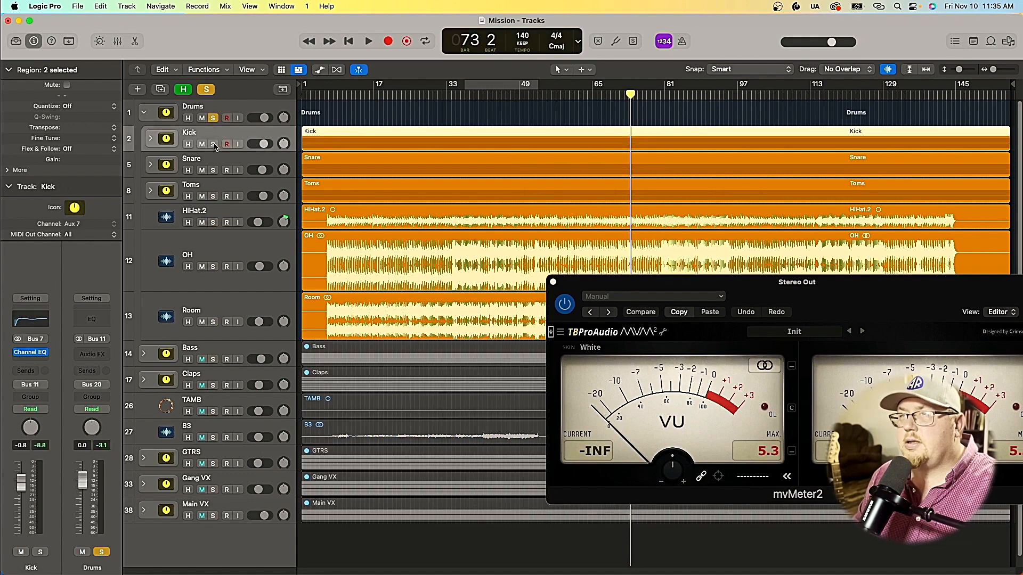
click(213, 145)
Step: Play the soloed kick against the VU meter, set the Kick fader to 0.0 dB, and stop playback
key(space)
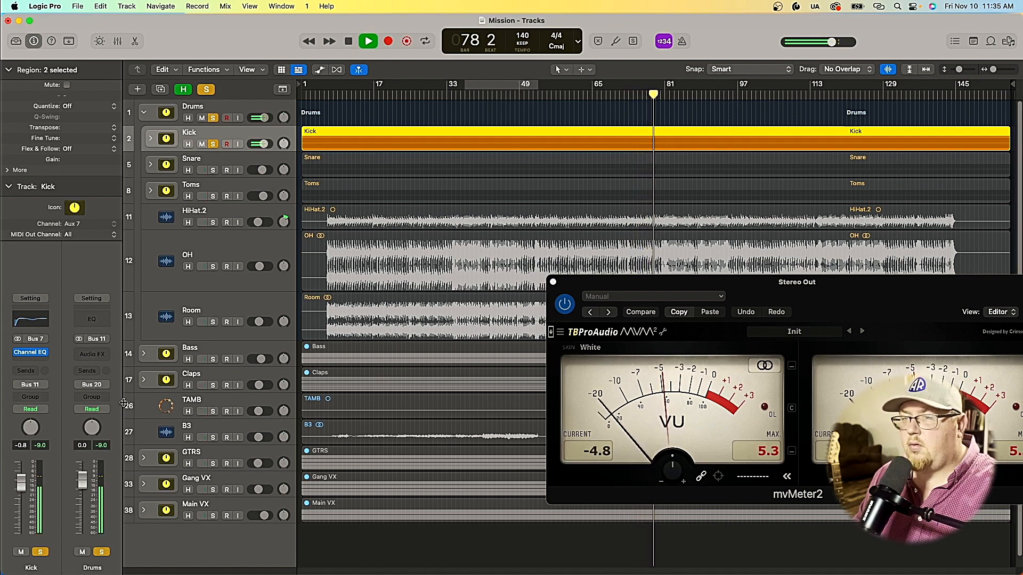
drag(23, 484, 22, 482)
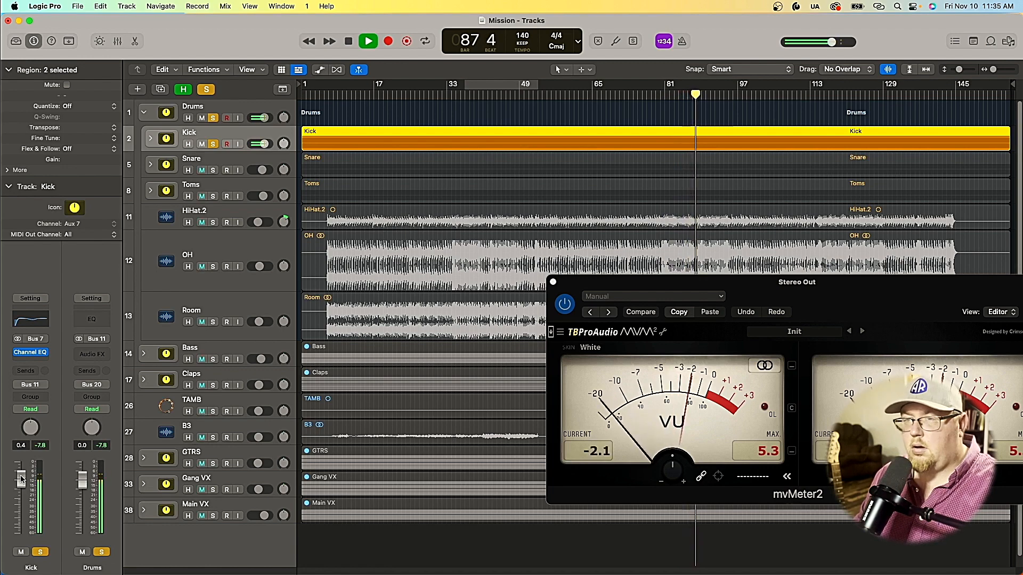
key(space)
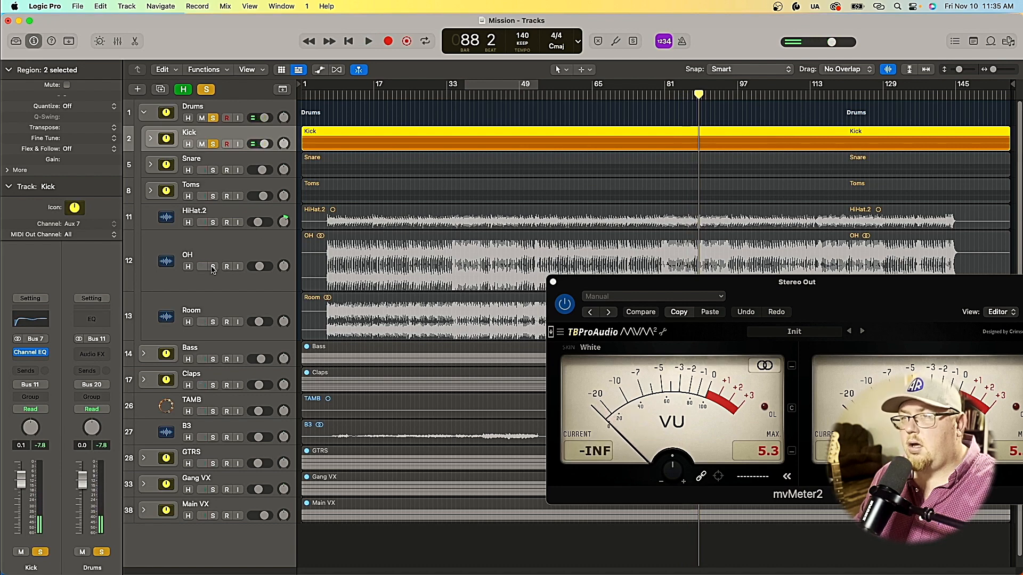
Step: Add the OH and Snare tracks to the solo and play them with the cycle region starting at bar 37 enabled
click(212, 266)
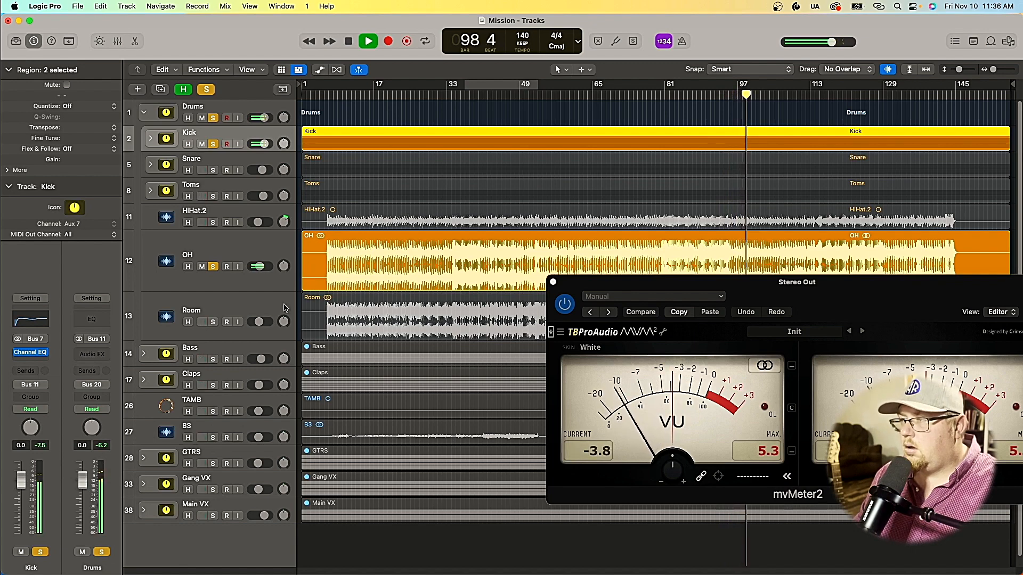
key(space)
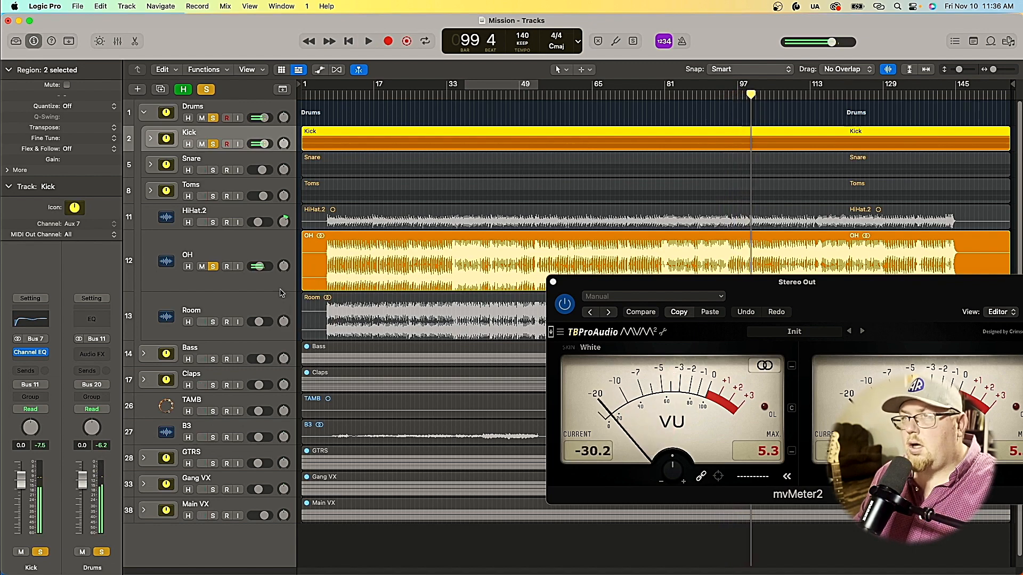
click(213, 170)
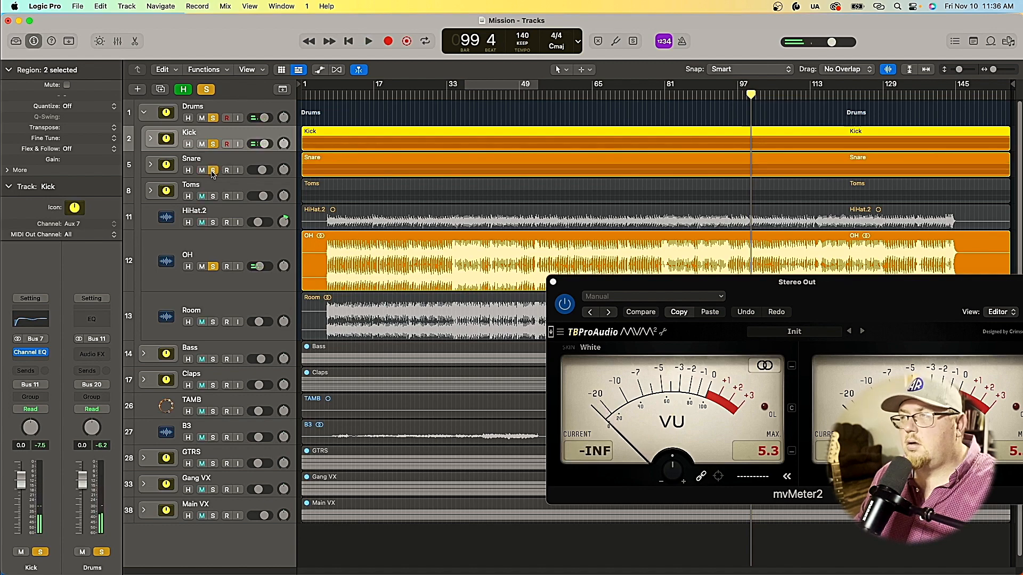
key(space)
key(space)
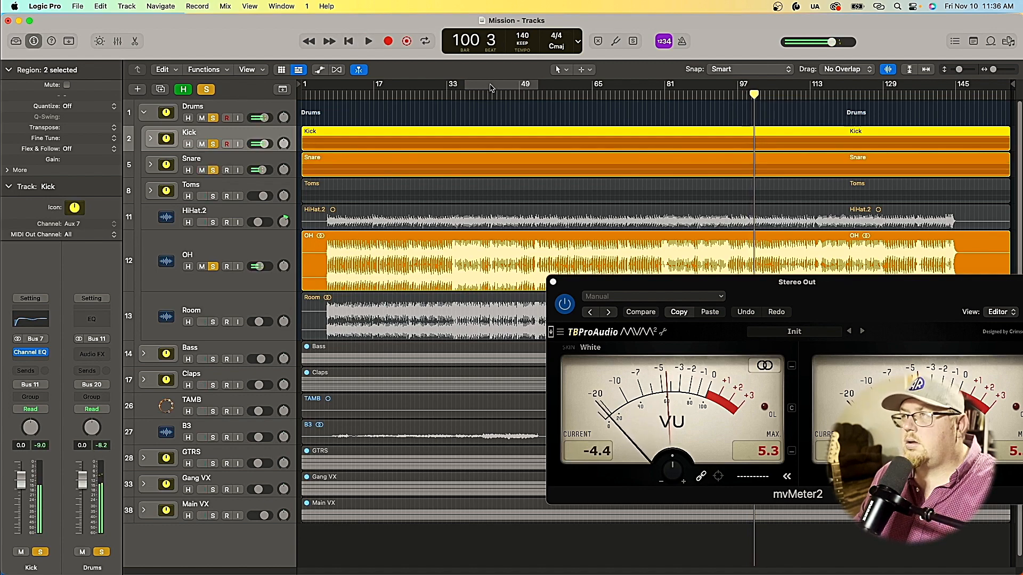
click(490, 88)
key(space)
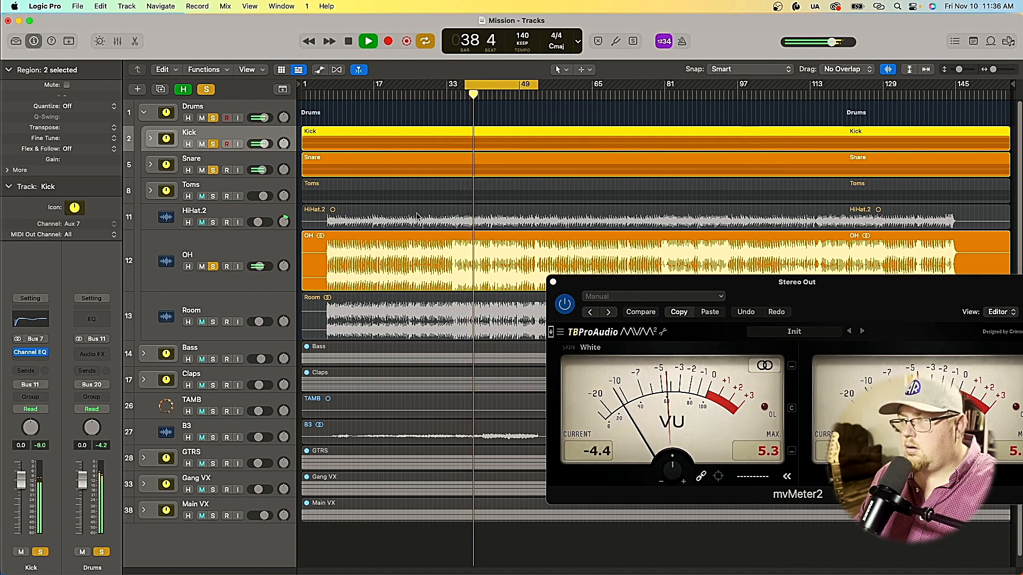
Step: Select the Drums track and examine the Kick In.2 and Kick Out.2 waveforms up close around bar 47
click(252, 108)
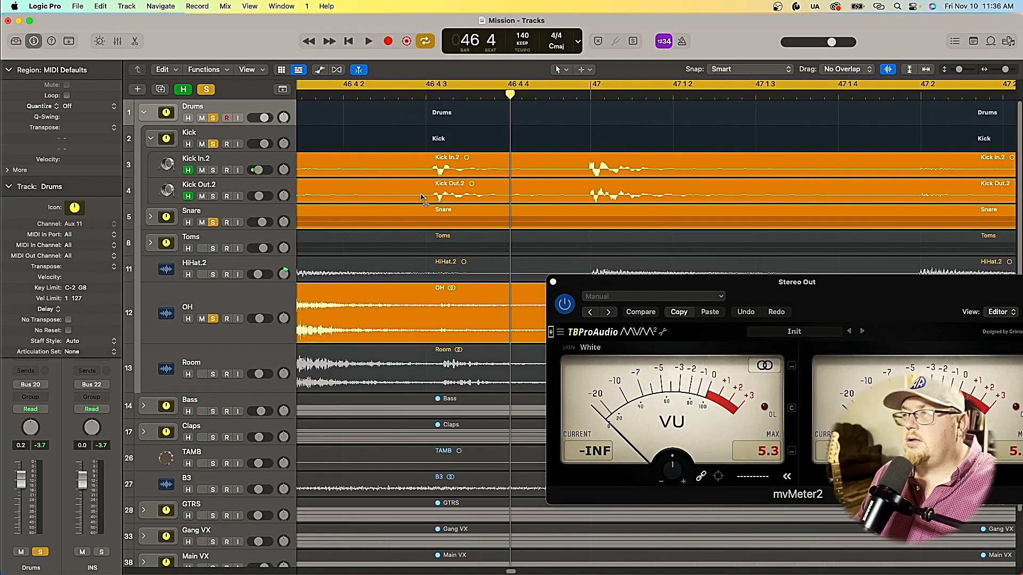
key(cmd+Right)
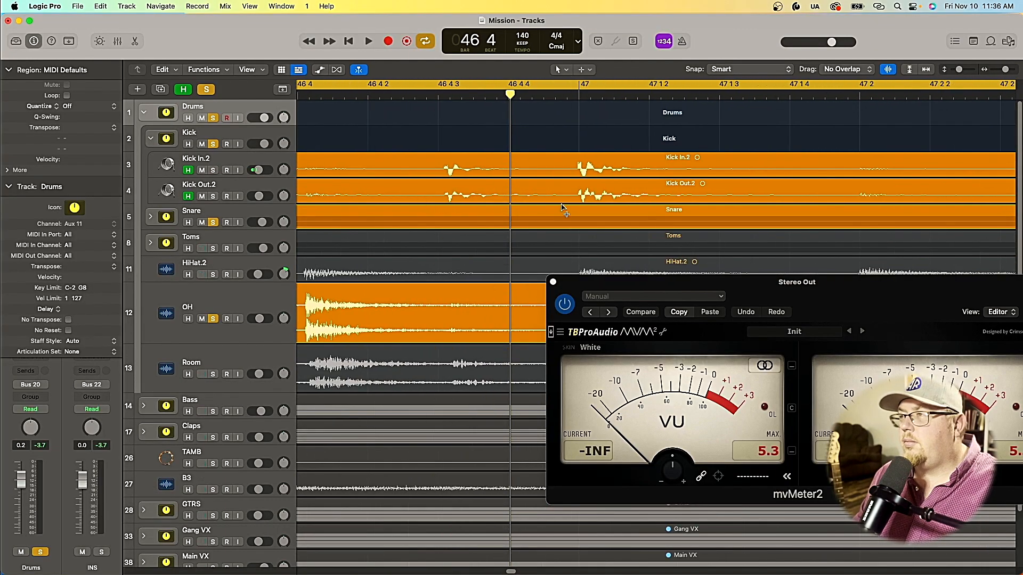
key(z)
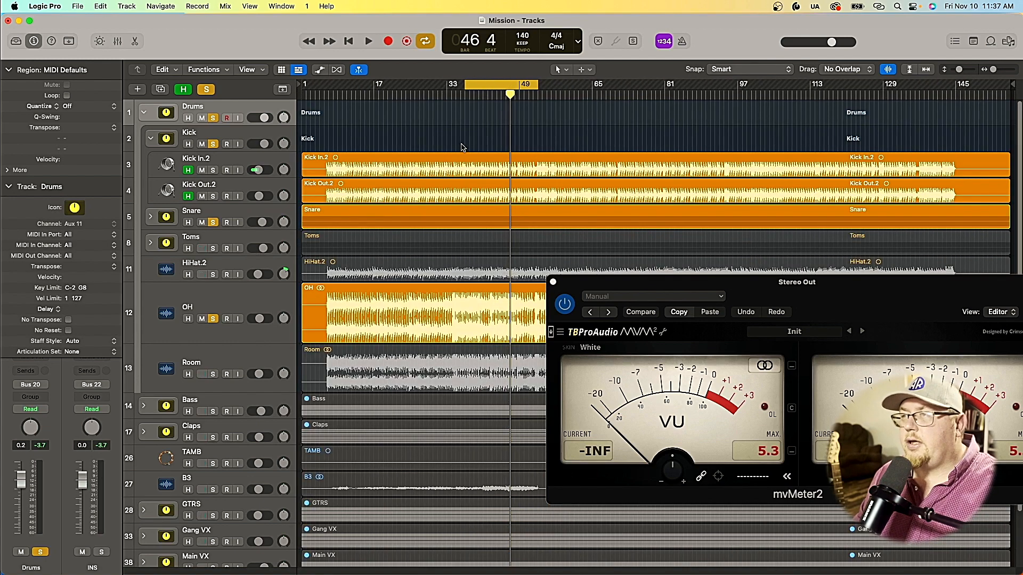
Step: During loop playback, solo Toms, briefly audition HiHat.2, and expand the Toms stack to solo only Rack Tom.2
key(space)
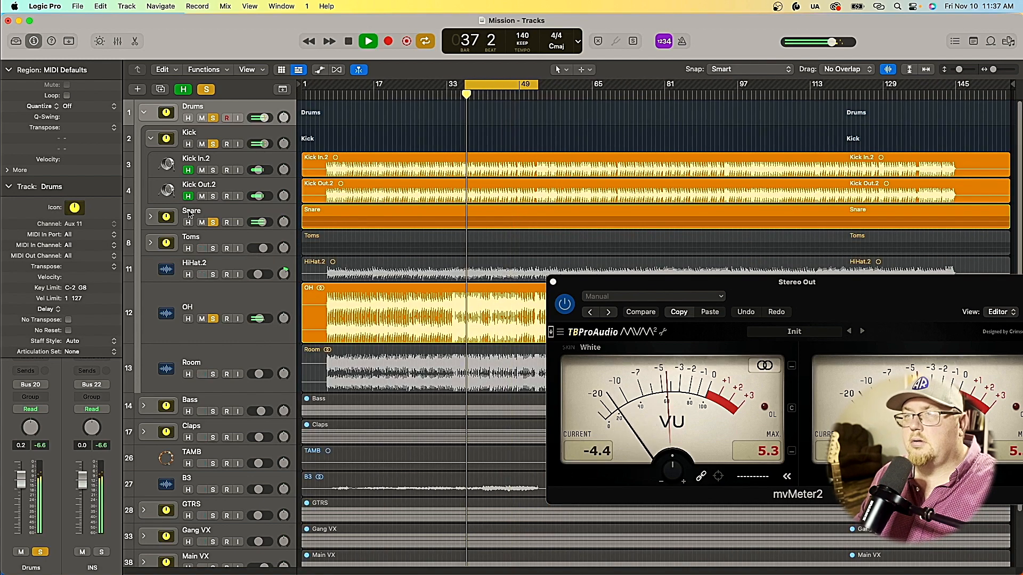
click(213, 248)
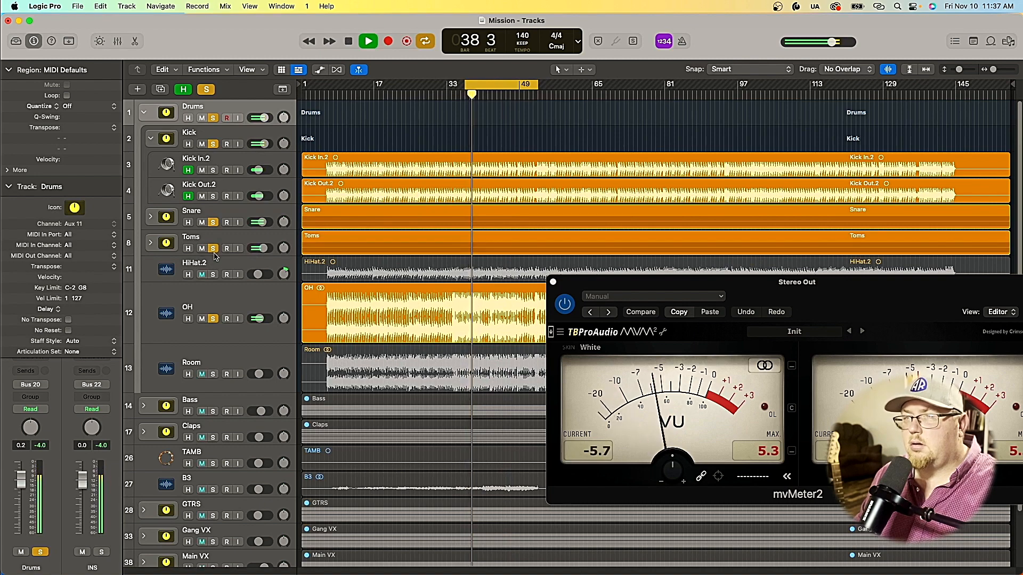
click(213, 274)
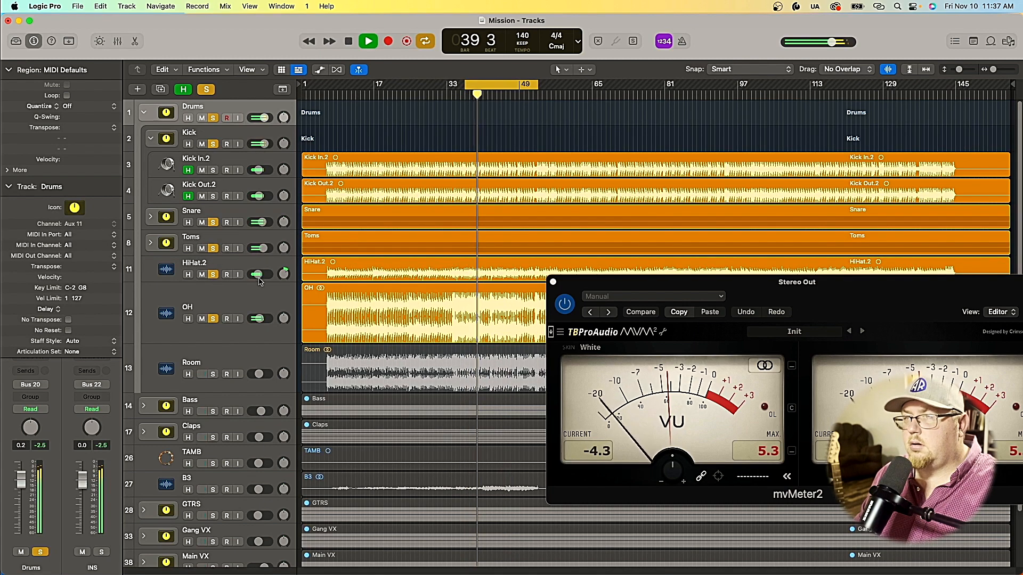
click(213, 275)
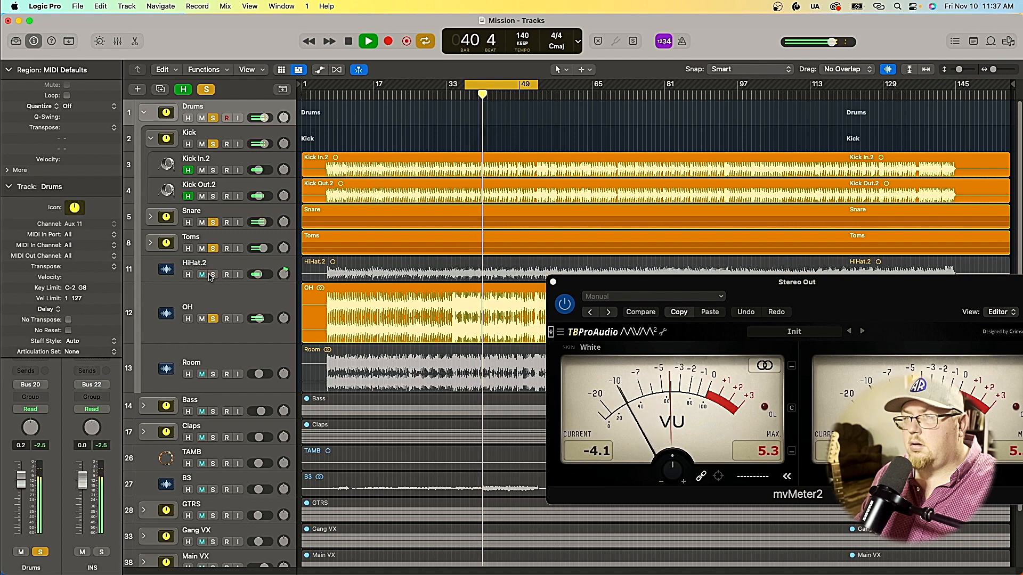
click(152, 245)
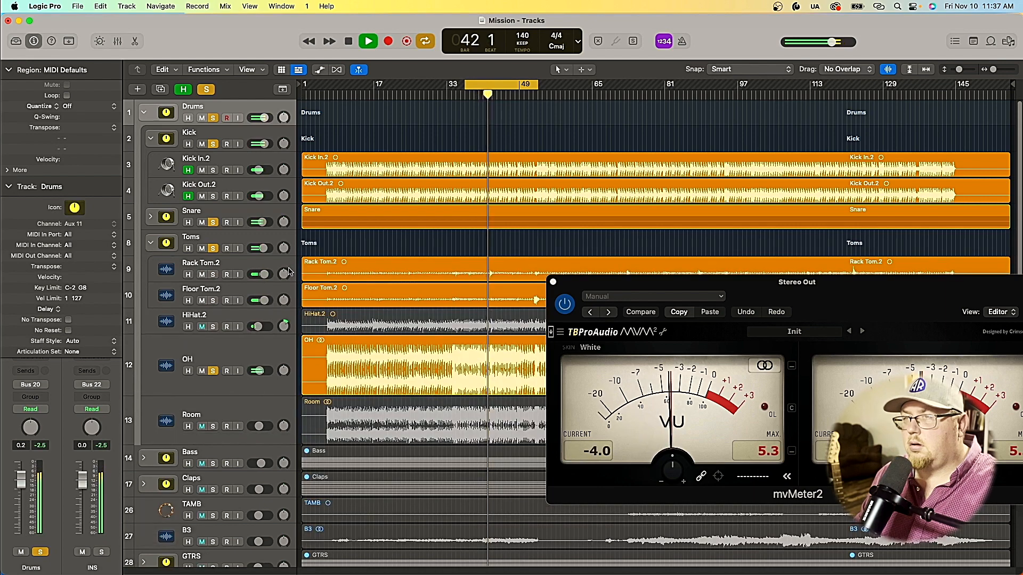
click(213, 275)
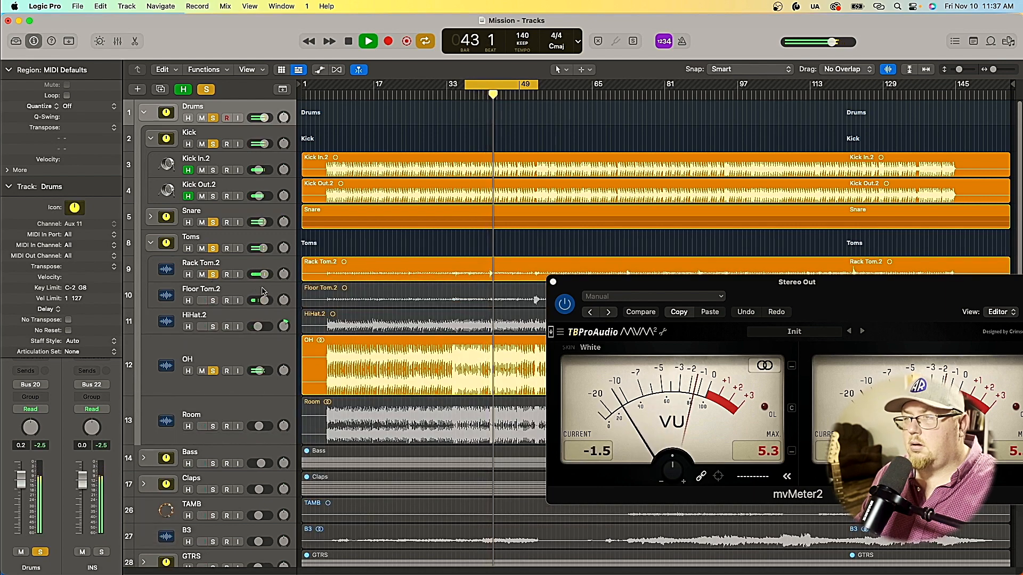
Step: Stop playback, place the playhead at bar 12, and close the mvMeter2 window
key(space)
click(352, 96)
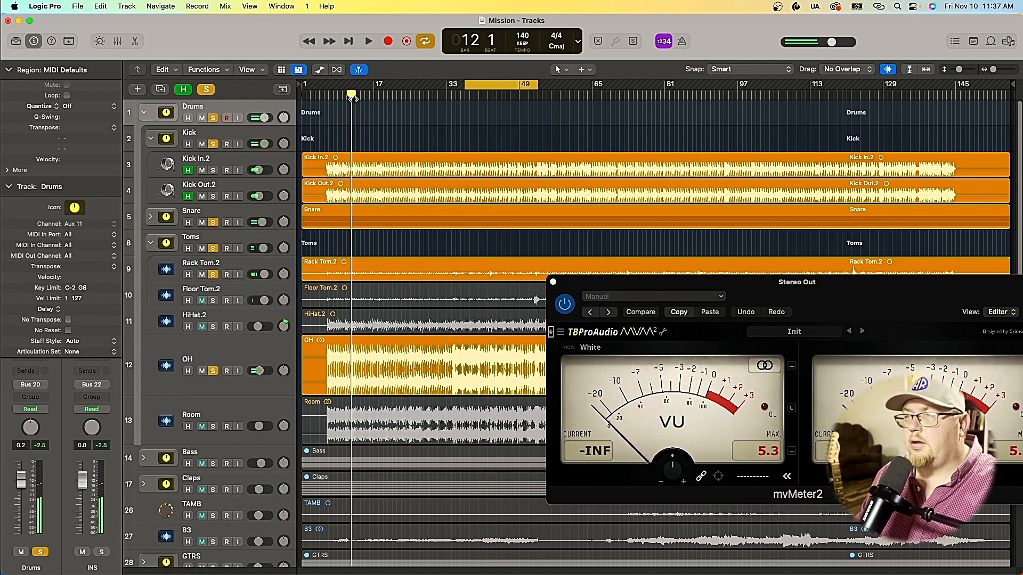
drag(597, 281, 432, 311)
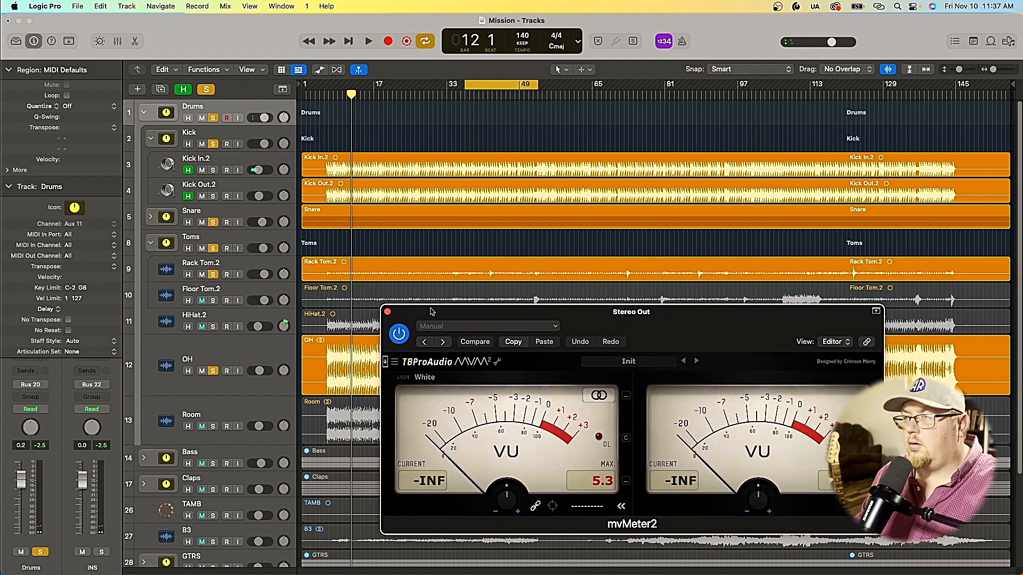
click(388, 313)
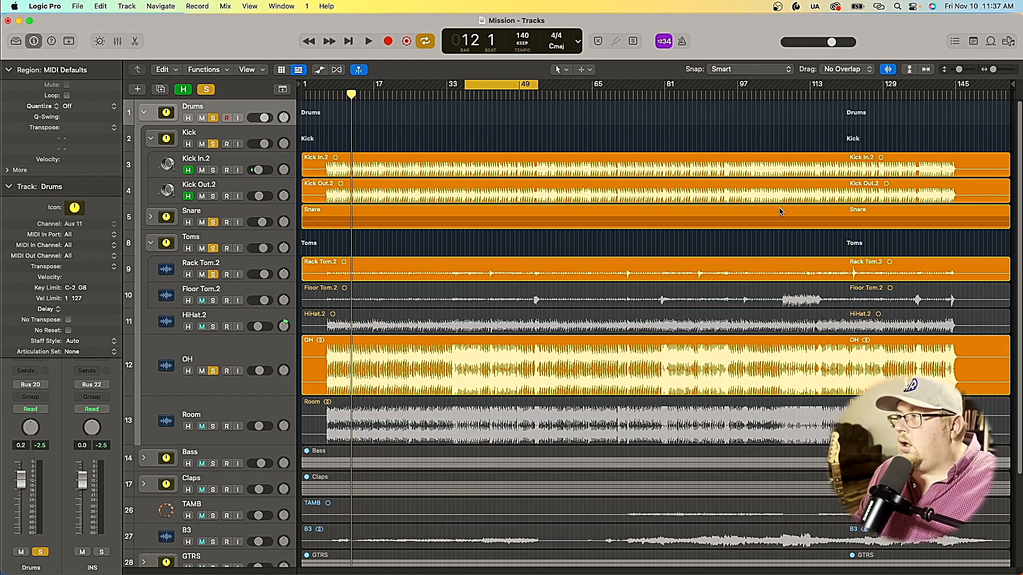
Step: Turn off cycle mode and play the drums from about bar 107, where the floor tom part is
click(781, 95)
key(space)
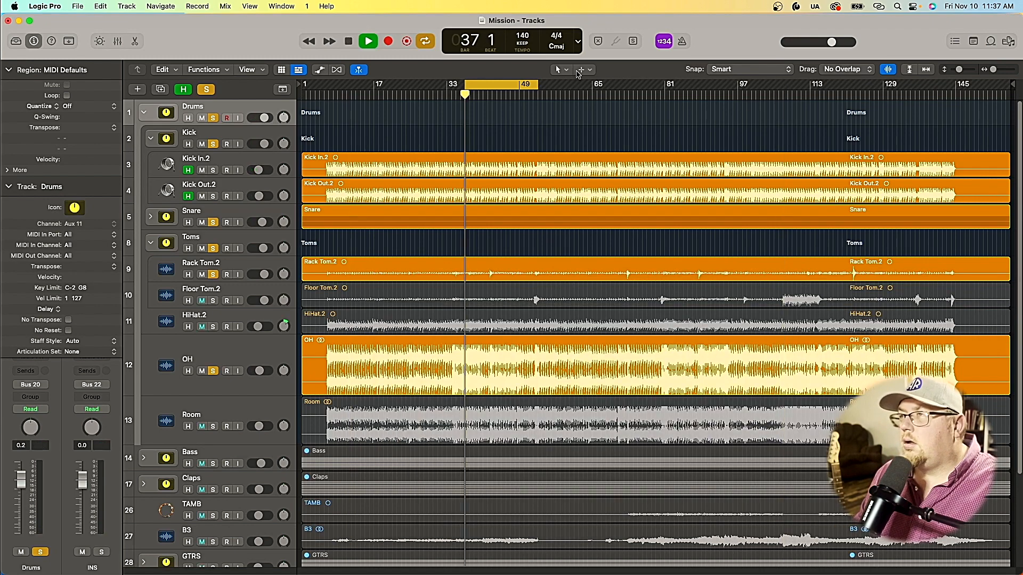
click(541, 91)
click(783, 94)
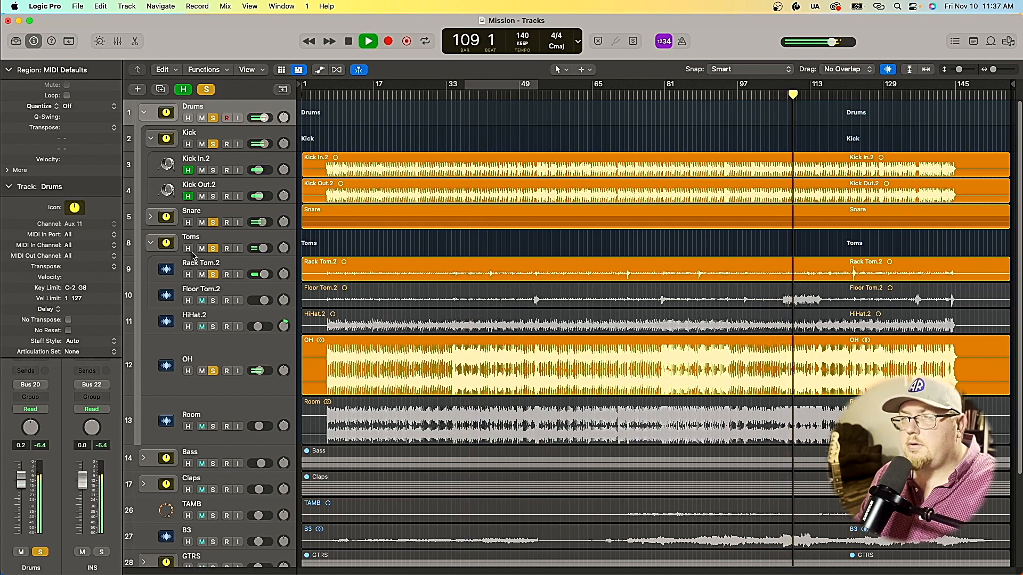
Step: Solo Floor Tom.2 as well, pan Rack Tom.2 and Floor Tom.2 to opposite sides, and stop playback
drag(260, 253, 258, 254)
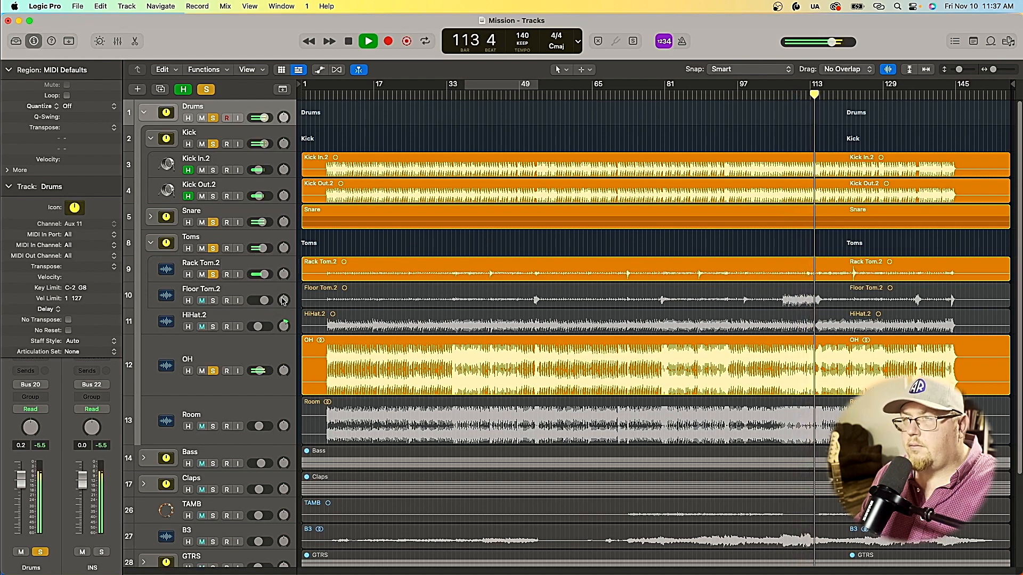
click(212, 301)
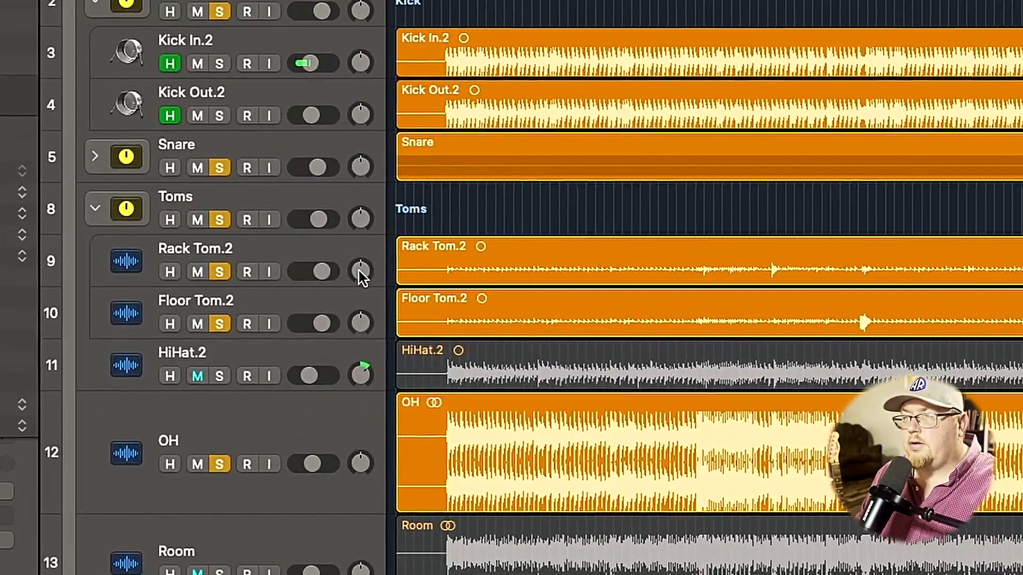
drag(362, 275, 380, 318)
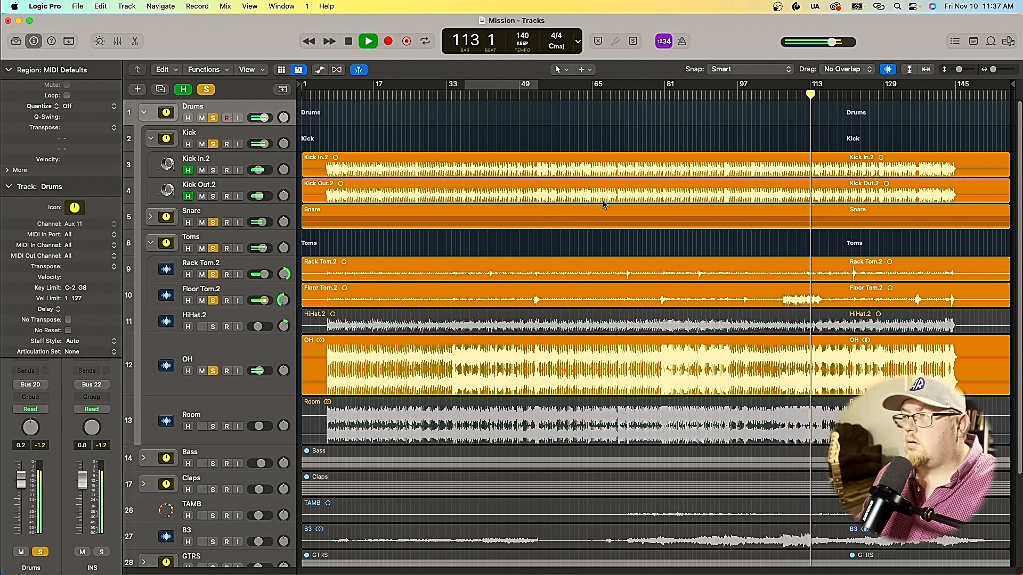
key(space)
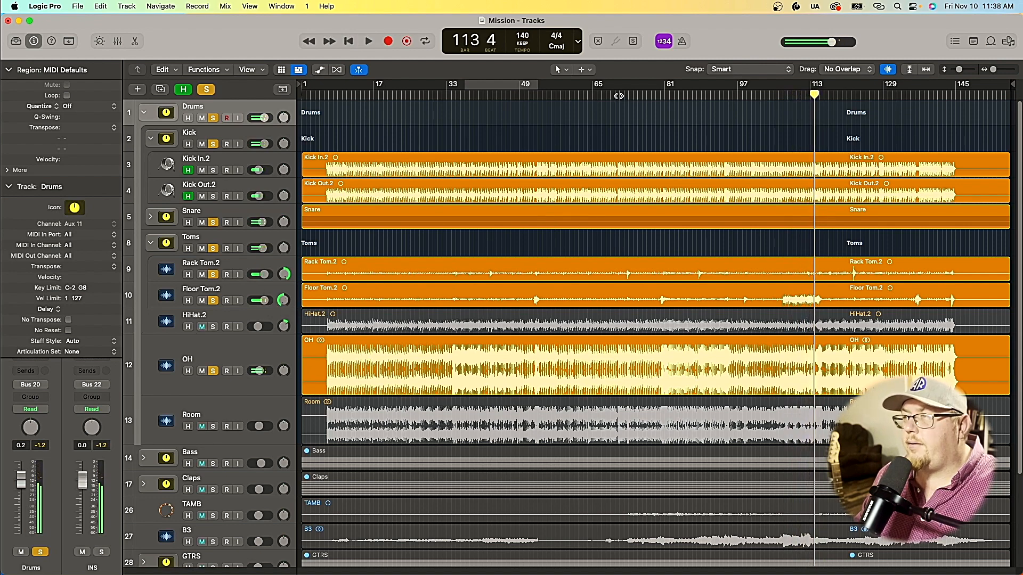
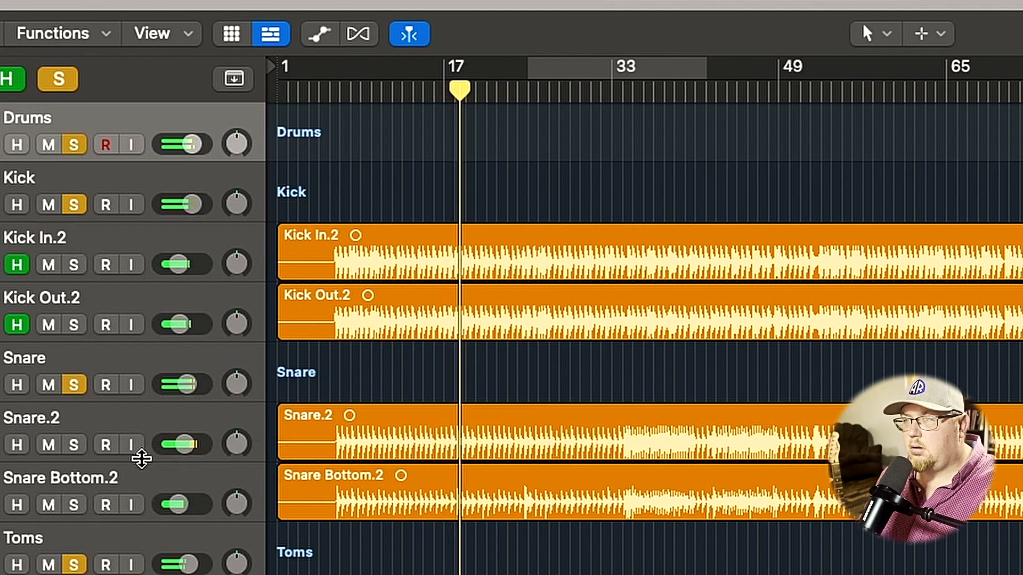
Step: Increase the height of the Snare.2 track and magnify the timeline to inspect its waveform
drag(140, 458, 141, 574)
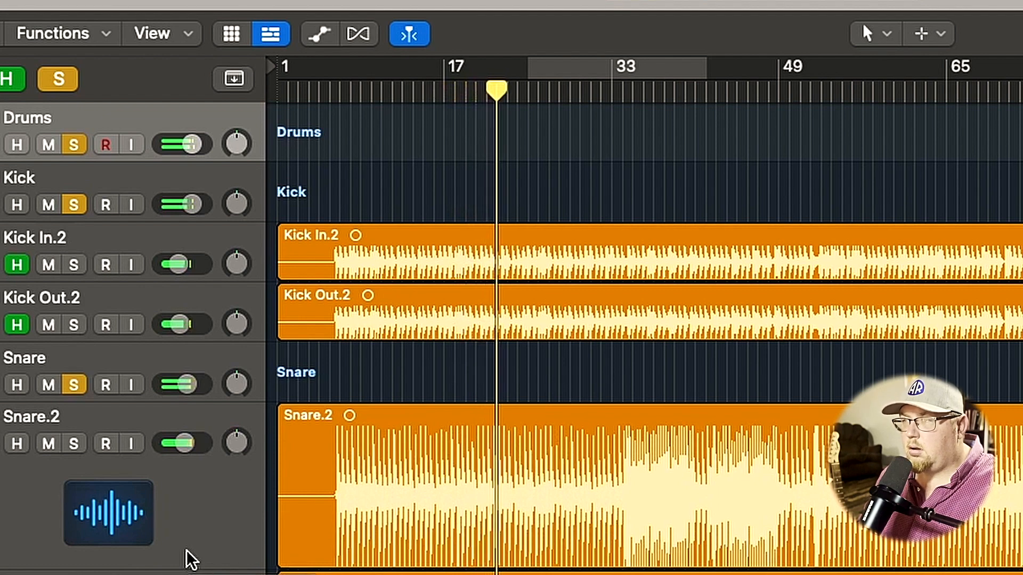
key(super+Right)
key(super+Right)
key(super+Right)
key(super+Right)
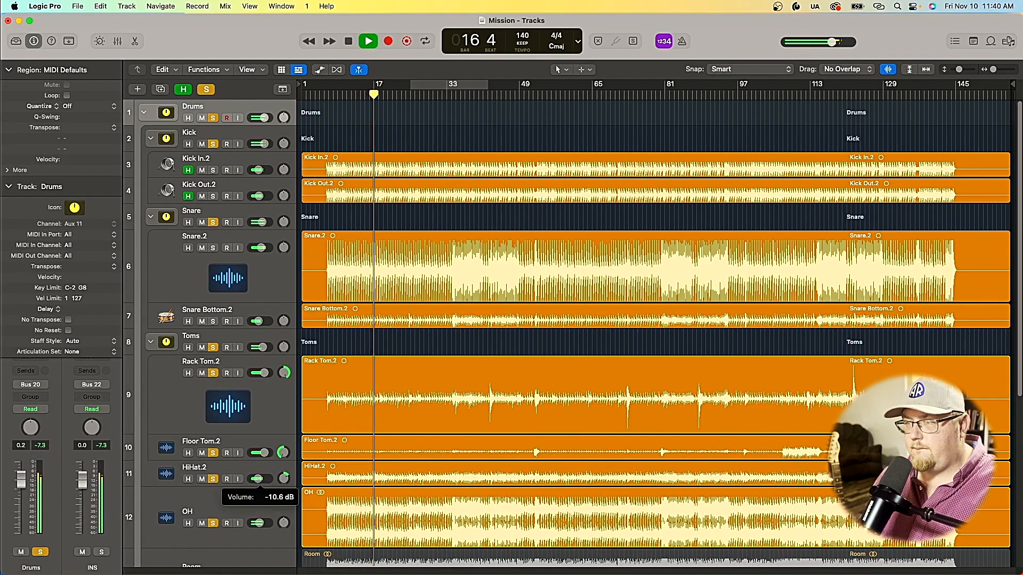
Step: Solo the Room track along with the other drums and bring its volume to about -10.6 dB
scroll(256, 511, down, 5)
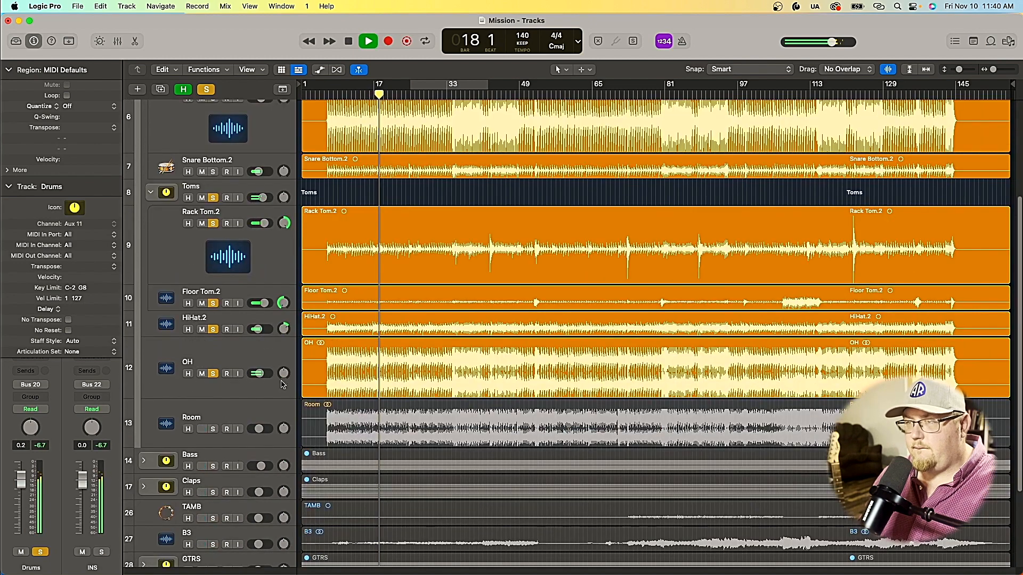
click(213, 429)
key(space)
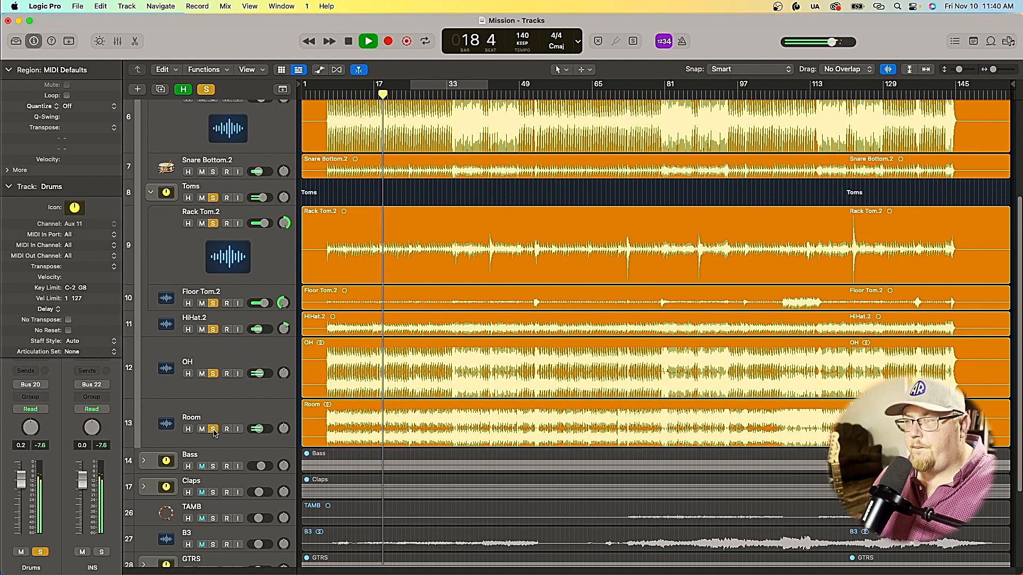
drag(257, 429, 256, 429)
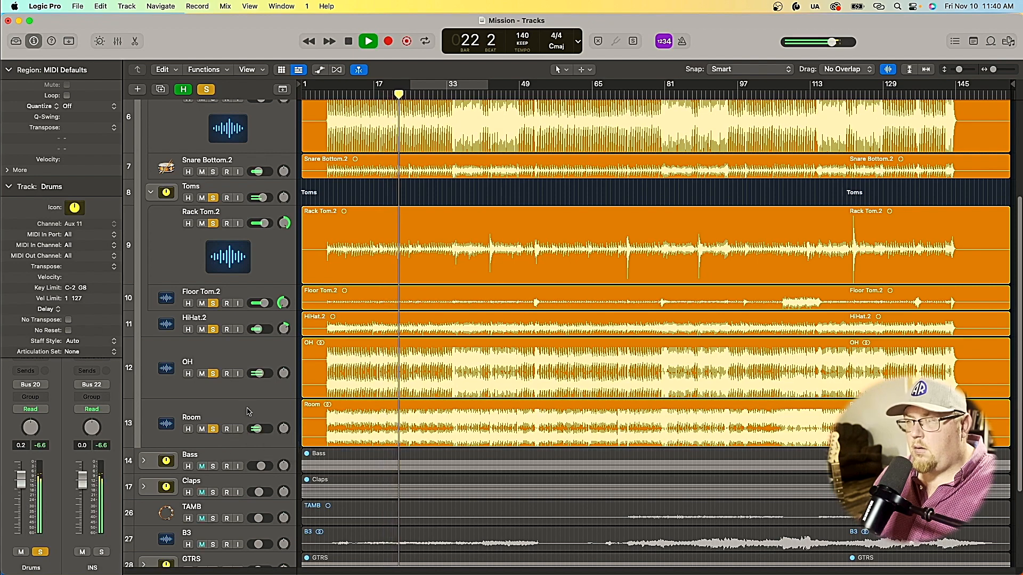
click(248, 431)
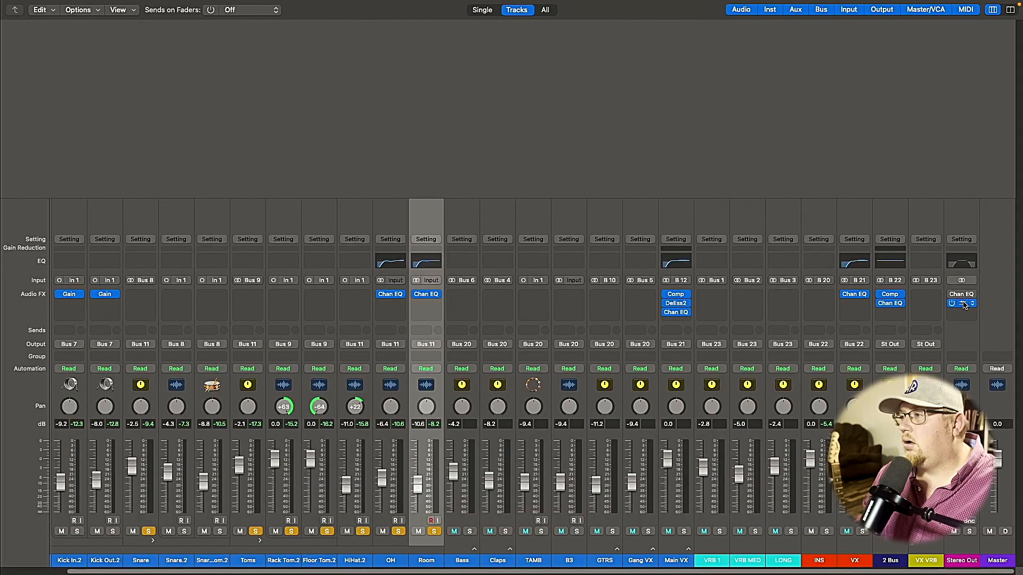
Step: Open mvMeter2 on the Stereo Out channel, hide the mixer, and place the meter clear of the track headers
click(963, 303)
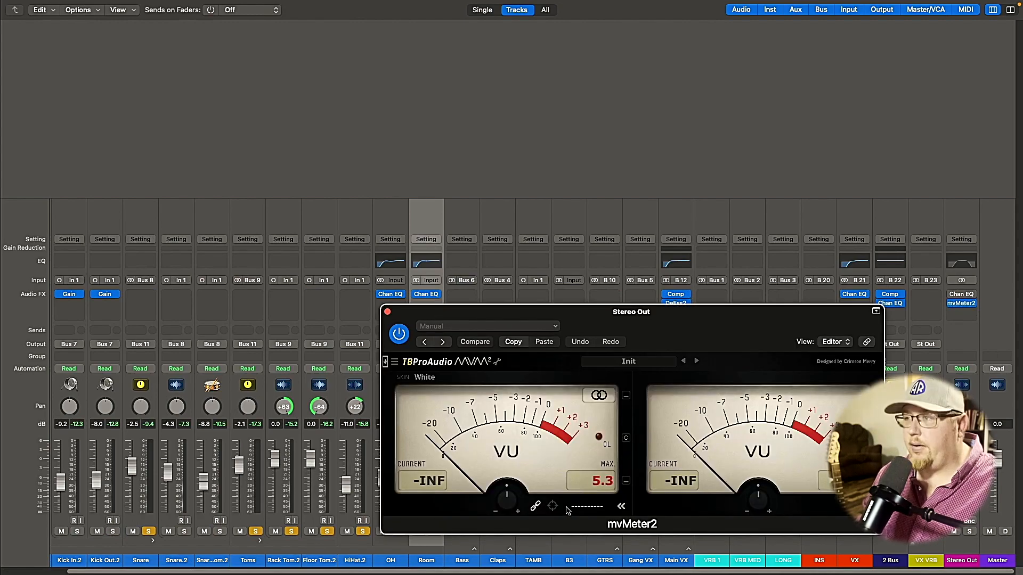
key(x)
drag(548, 315, 675, 130)
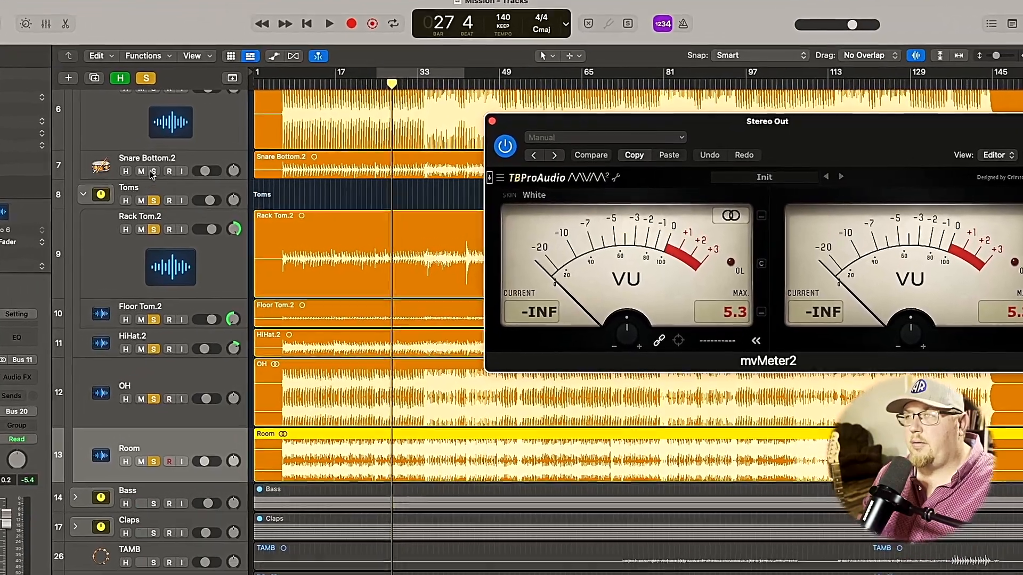
Step: Solo Snare Bottom.2 and play the soloed drums while checking their level on the VU meter
click(153, 171)
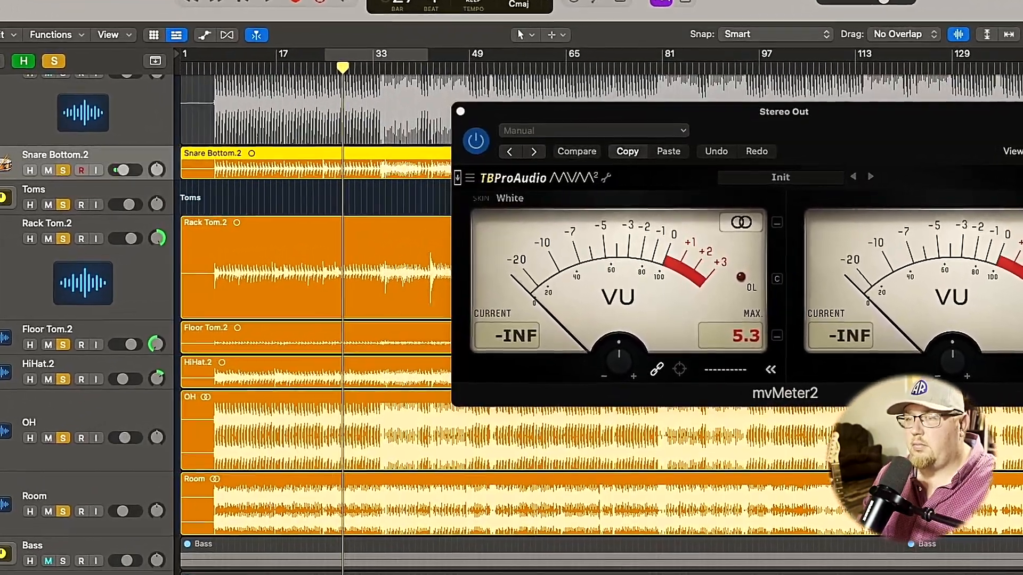
key(space)
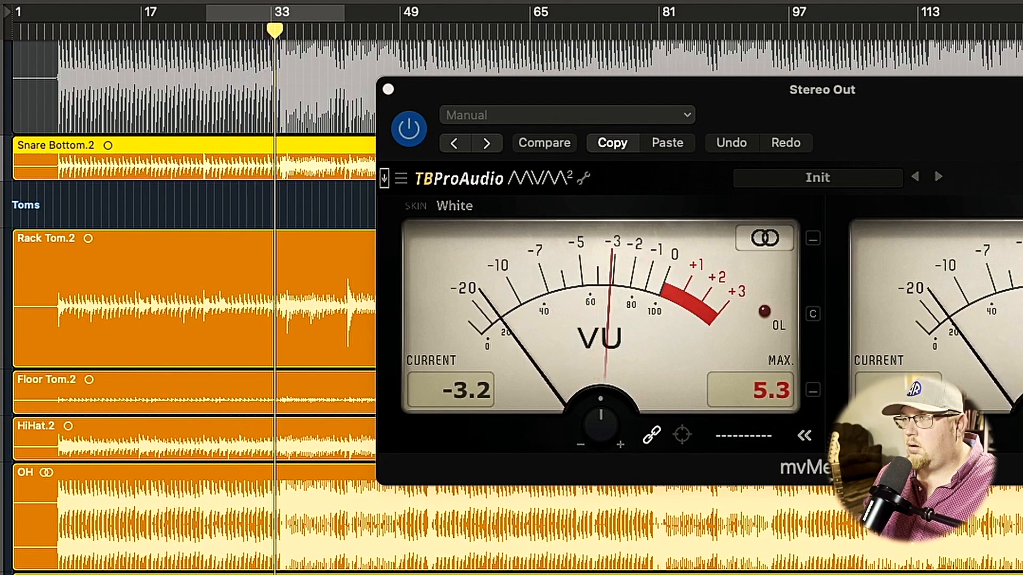
scroll(187, 320, up, 3)
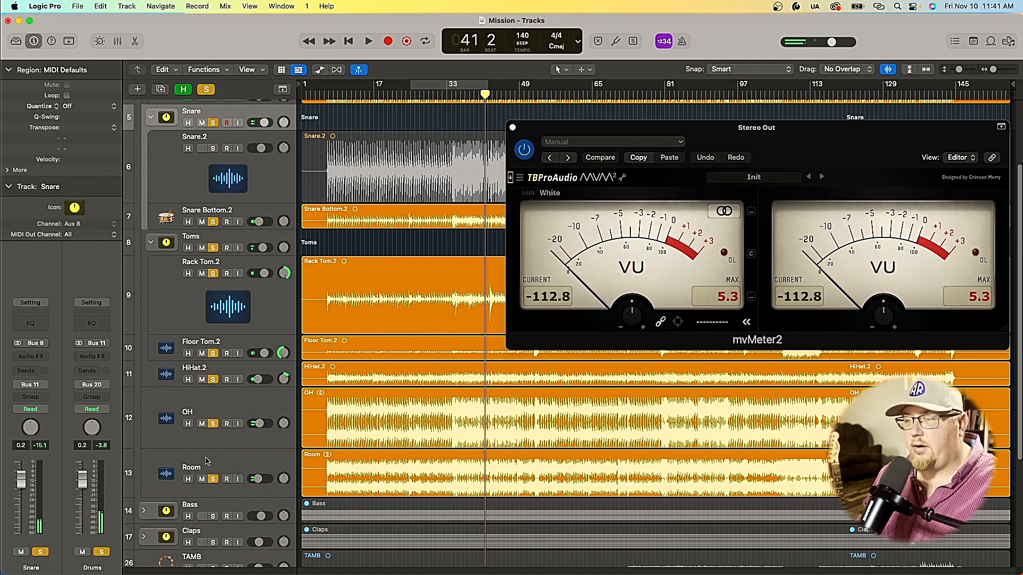
Step: Select the Bass track stack, solo it, and play it together with the drums
click(188, 510)
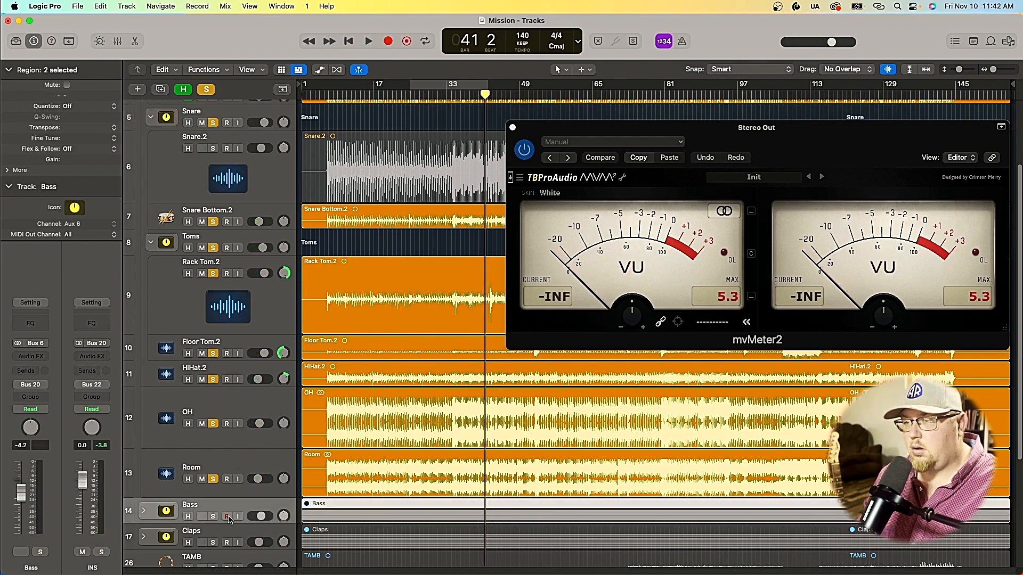
key(space)
click(218, 517)
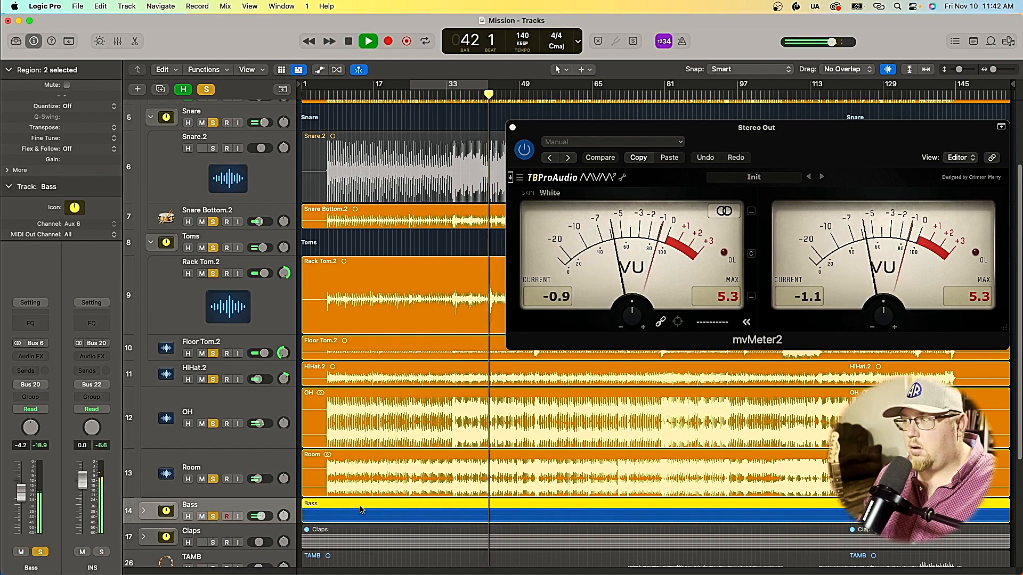
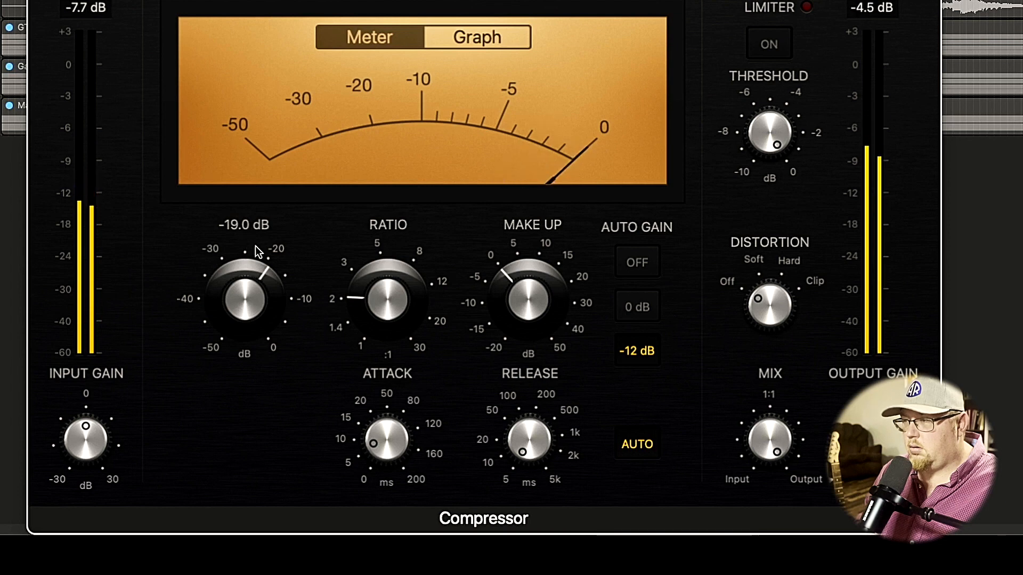
Step: Raise the threshold of the Drums compressor and set its ratio to 3.7:1
mouse_move(426, 314)
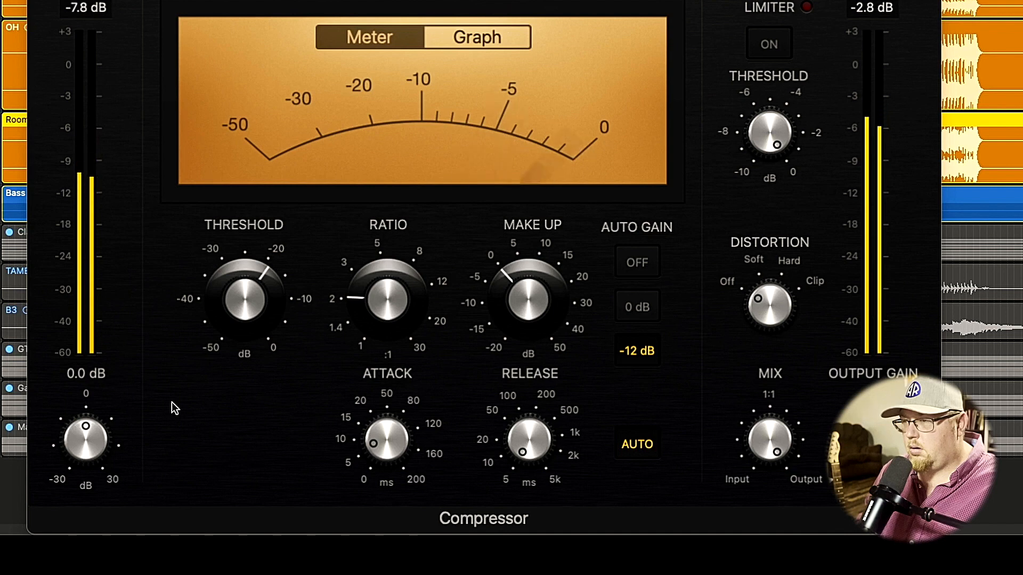
mouse_move(250, 309)
drag(250, 309, 253, 263)
drag(375, 292, 378, 269)
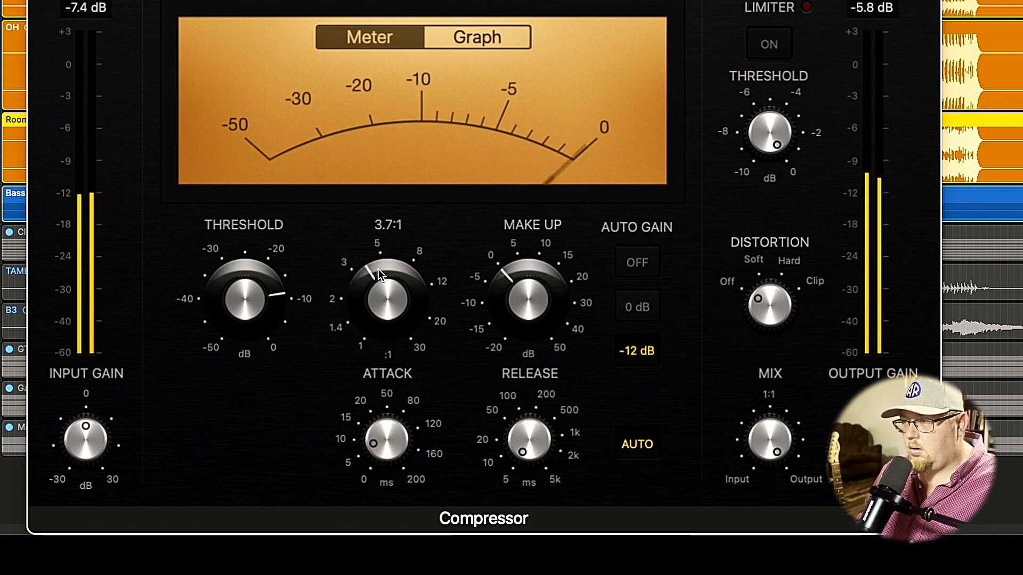
drag(270, 286, 248, 314)
Step: Set the Drums compressor's attack to about 15.5 ms and release to 5.0 ms, and fine-tune the attack
drag(363, 431, 357, 401)
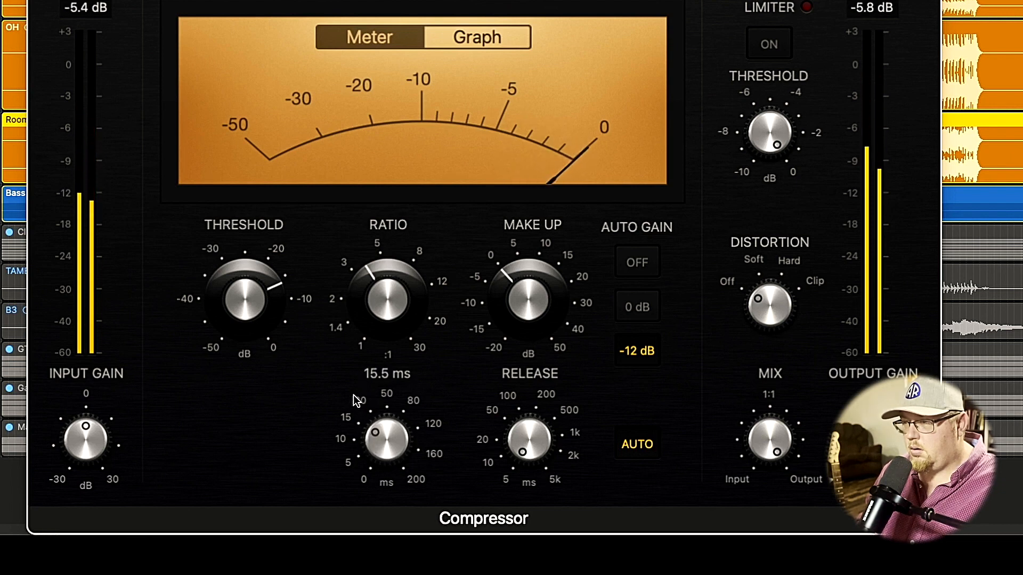
mouse_move(500, 427)
mouse_down()
mouse_move(522, 443)
mouse_move(507, 412)
mouse_up()
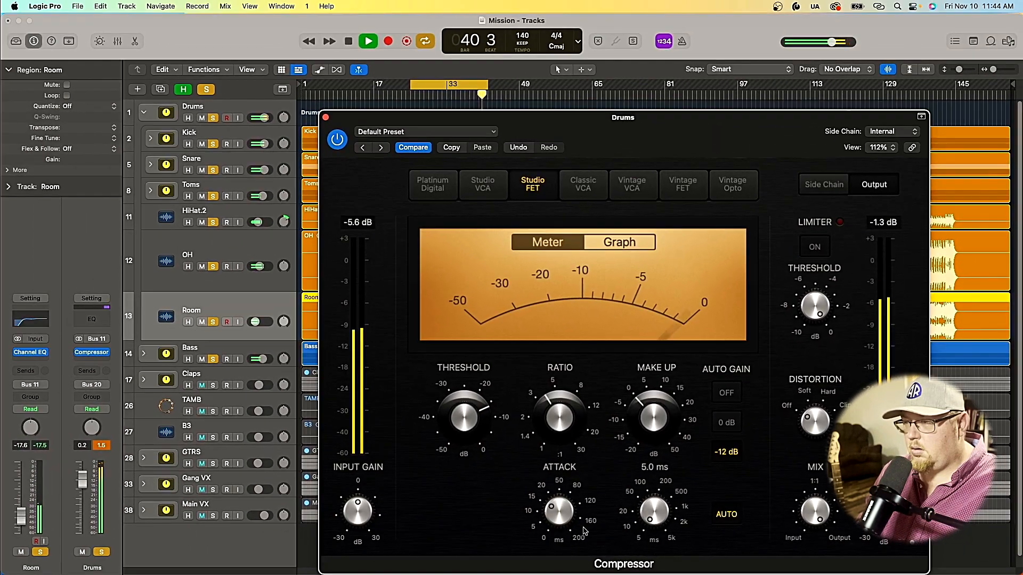
mouse_move(561, 525)
mouse_down()
mouse_move(564, 512)
mouse_move(554, 514)
mouse_up()
key(space)
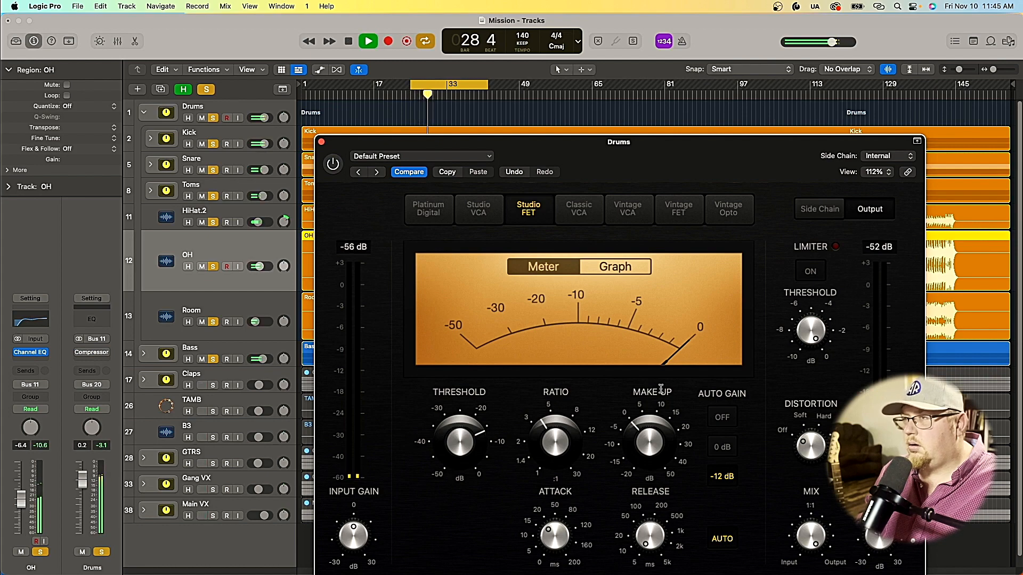
Step: Toggle the Drums compressor's bypass during playback to compare the compressed and uncompressed sound
click(331, 165)
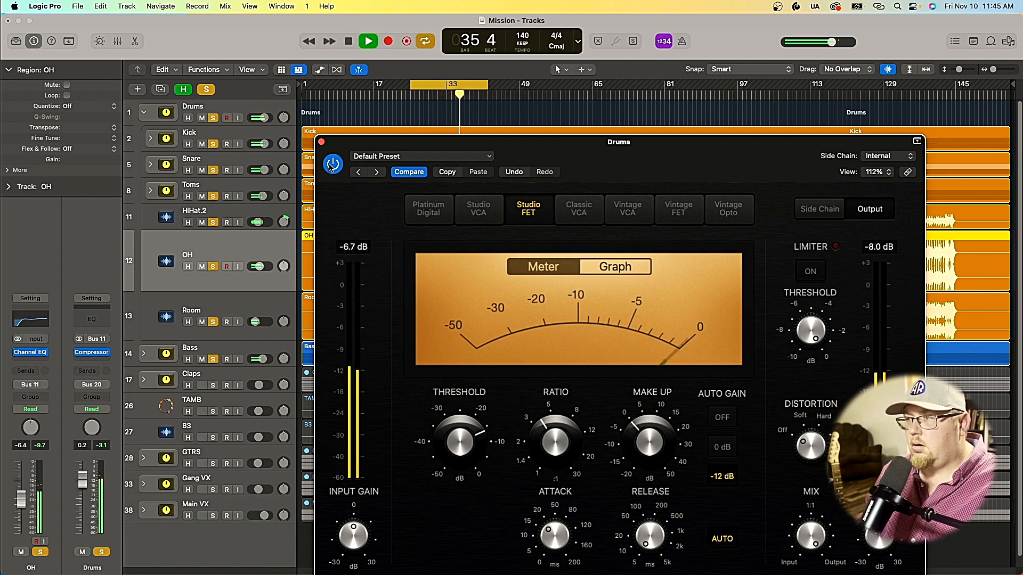
click(331, 164)
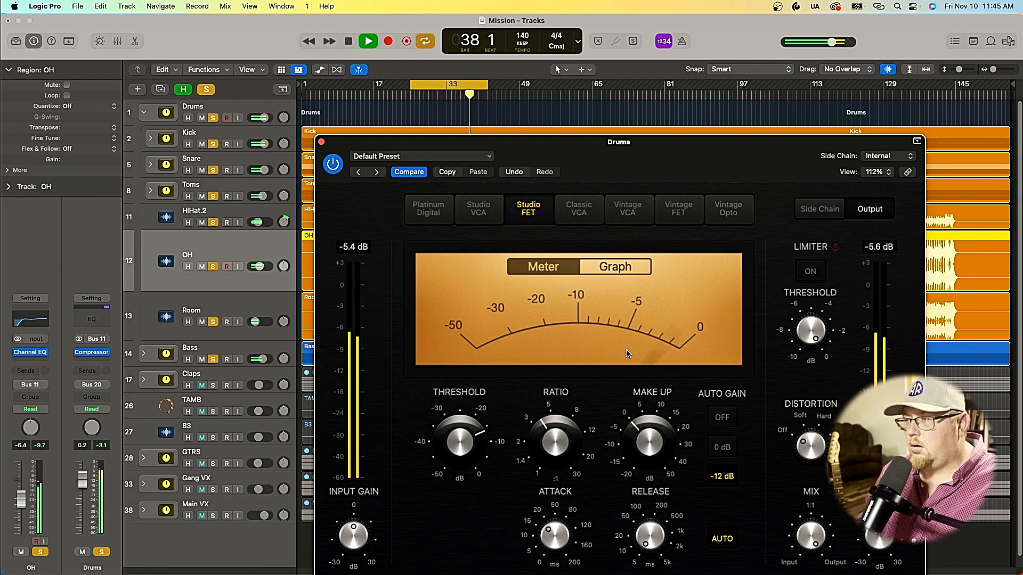
mouse_move(635, 437)
mouse_move(557, 445)
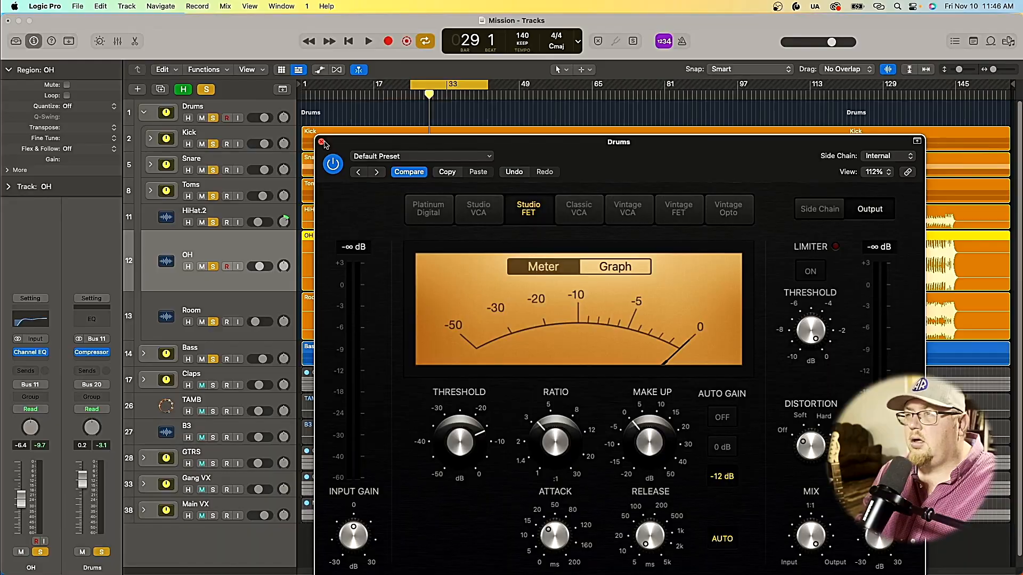
Step: Insert a stereo Compressor after the Channel EQ on the OH channel during playback
click(75, 352)
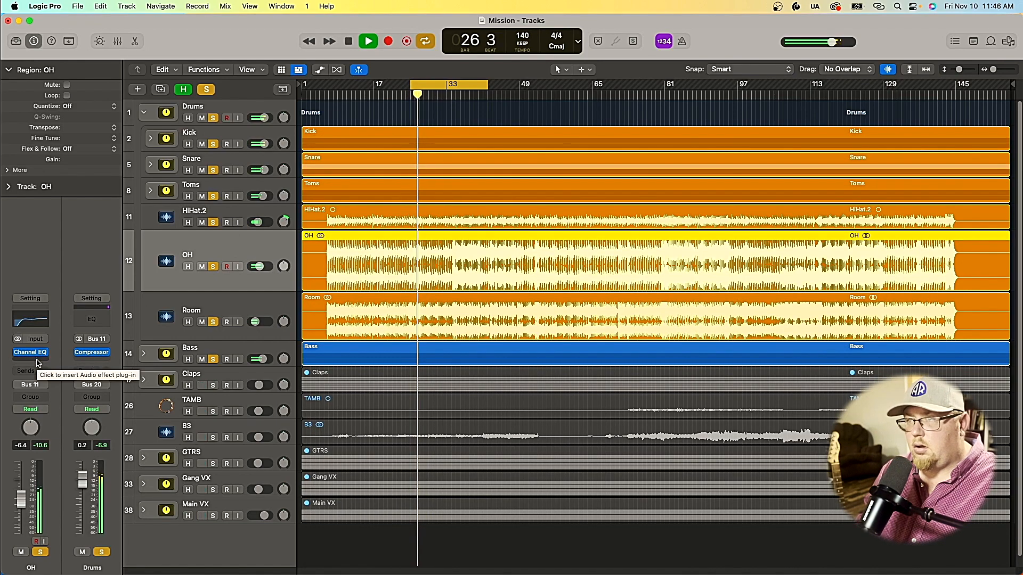
click(37, 360)
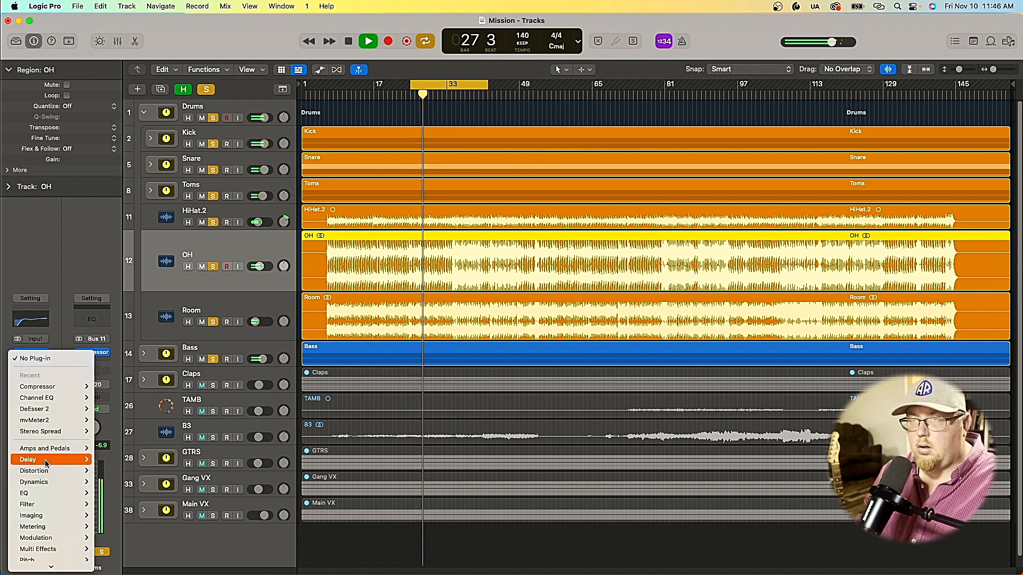
mouse_move(53, 387)
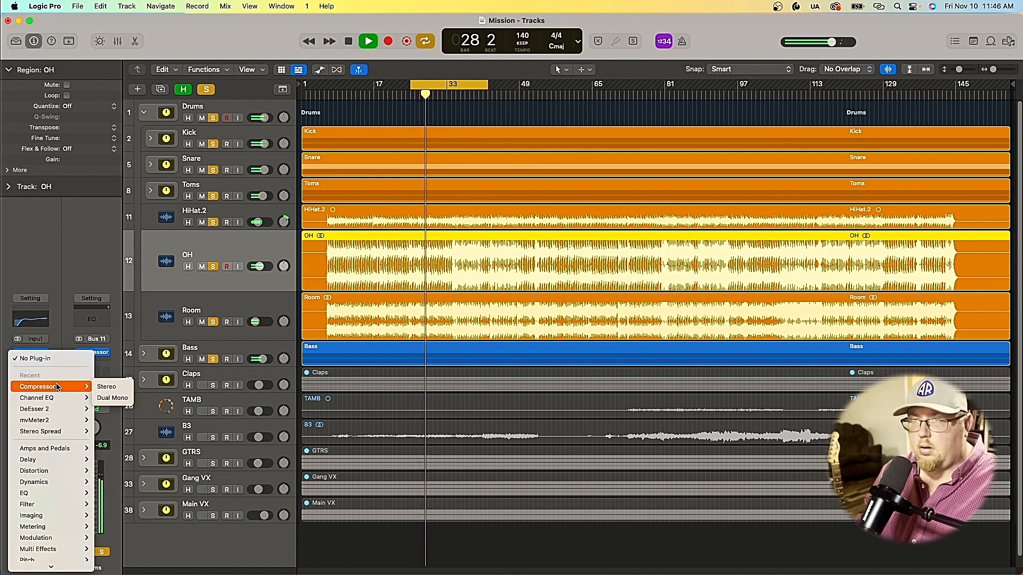
click(116, 391)
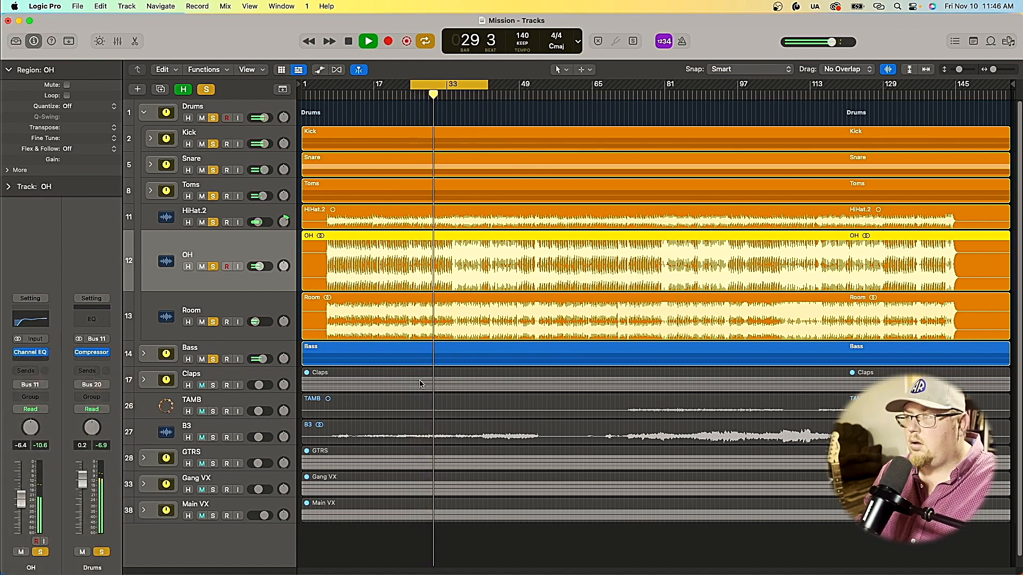
Step: Lower the OH compressor's threshold, set its ratio to 4.8:1, and switch it to the Studio FET model
drag(456, 405, 456, 426)
drag(574, 412, 576, 362)
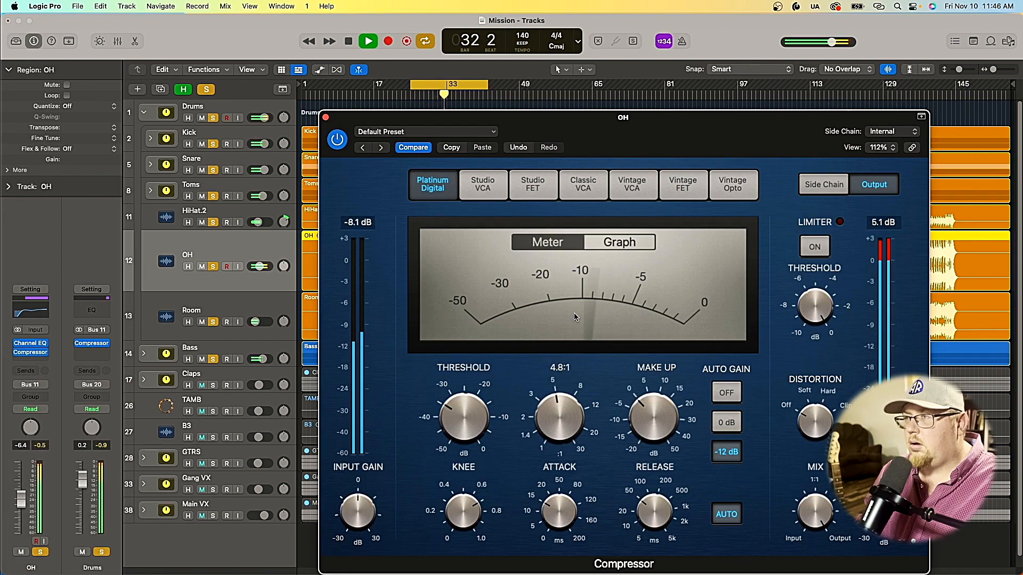
click(532, 184)
Step: Shorten the OH compressor's attack, set its release to 740 ms, and raise its threshold
drag(571, 491, 571, 509)
mouse_move(647, 509)
mouse_down()
mouse_move(645, 518)
mouse_move(642, 491)
mouse_up()
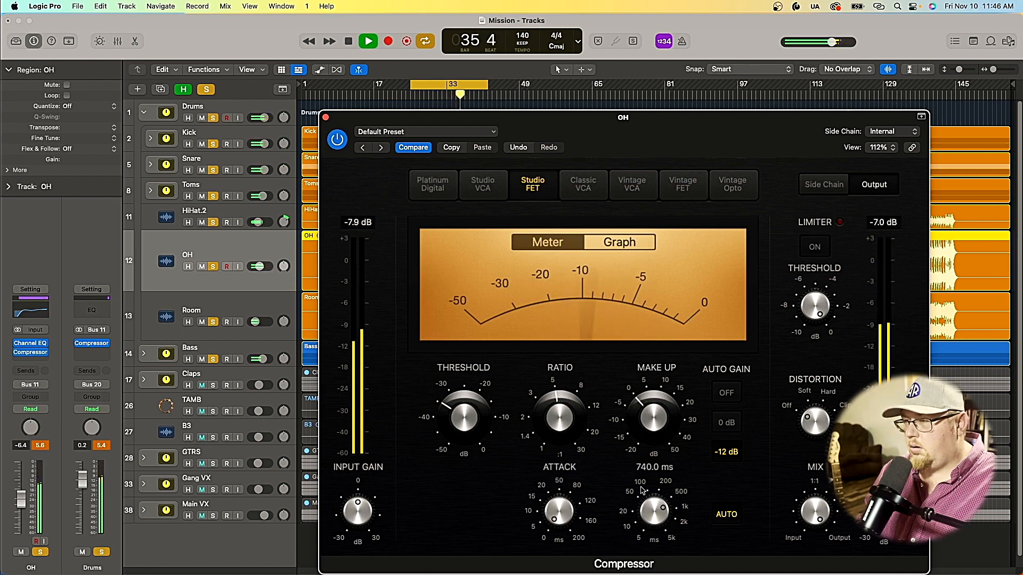
click(561, 415)
drag(554, 500, 552, 506)
drag(463, 417, 466, 352)
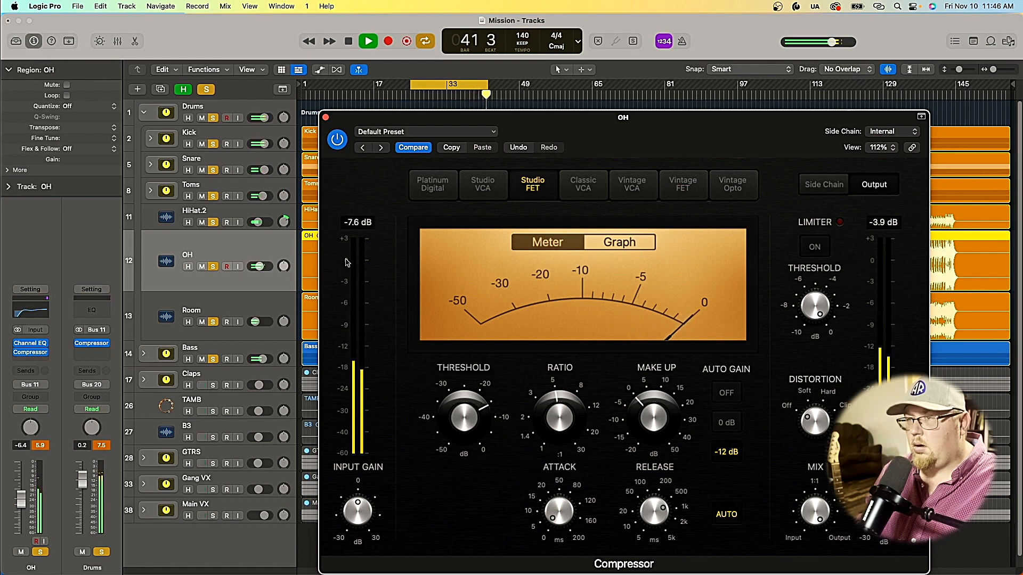
Step: Lower the OH fader to -8.4 dB and fine-tune the compressor's release, attack and make-up gain
drag(27, 506, 23, 514)
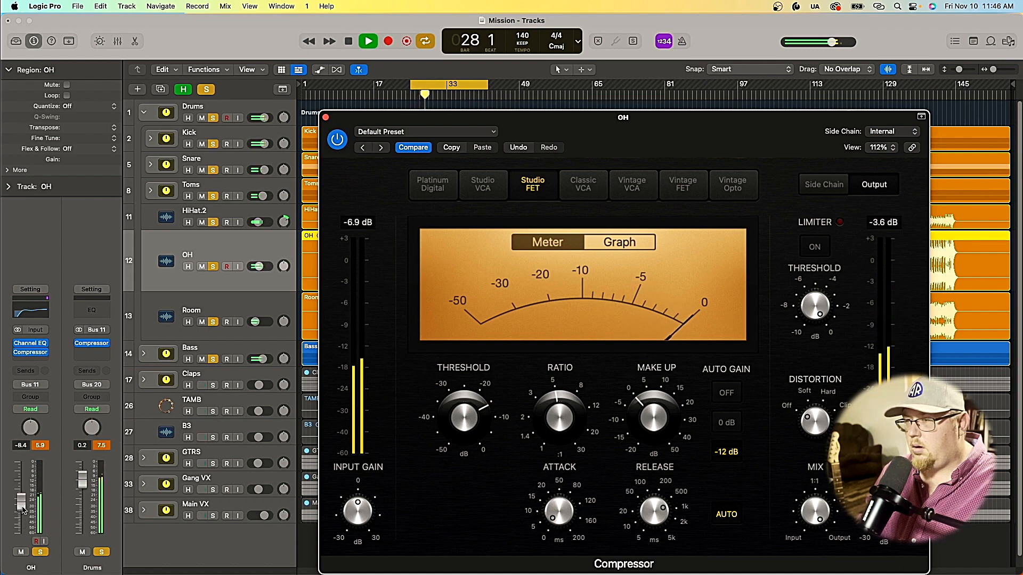
mouse_move(576, 405)
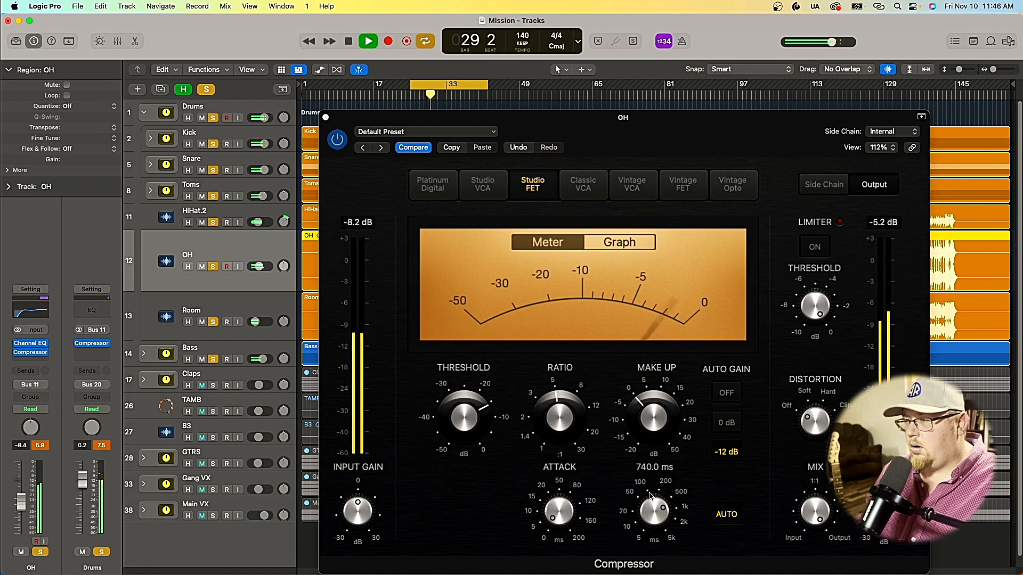
click(654, 510)
mouse_move(556, 526)
drag(555, 526, 559, 535)
mouse_move(557, 398)
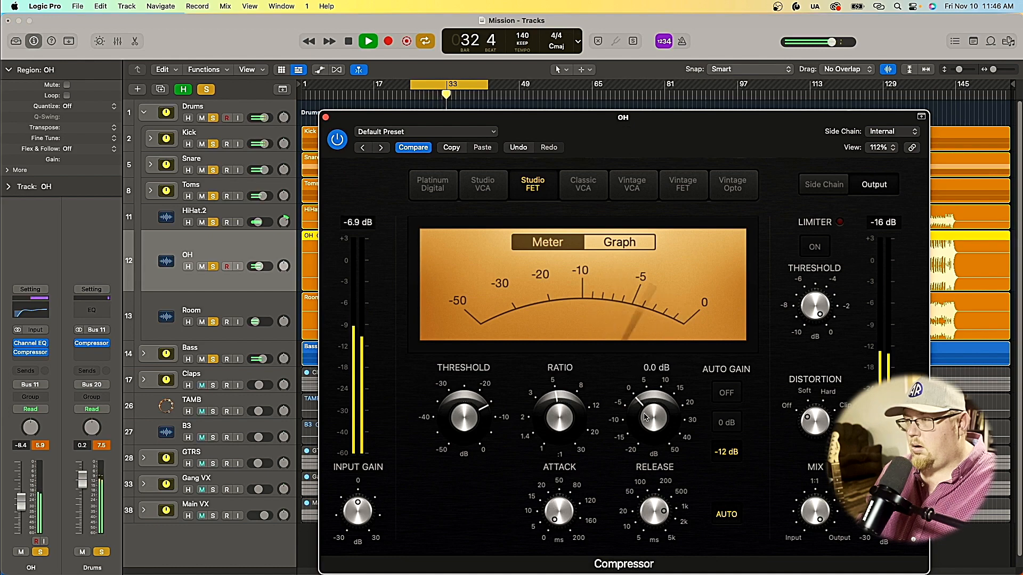
drag(651, 418, 652, 425)
Step: Bypass and re-enable the OH compressor for comparison, close its window, and set the OH fader to -5.3 dB
click(332, 145)
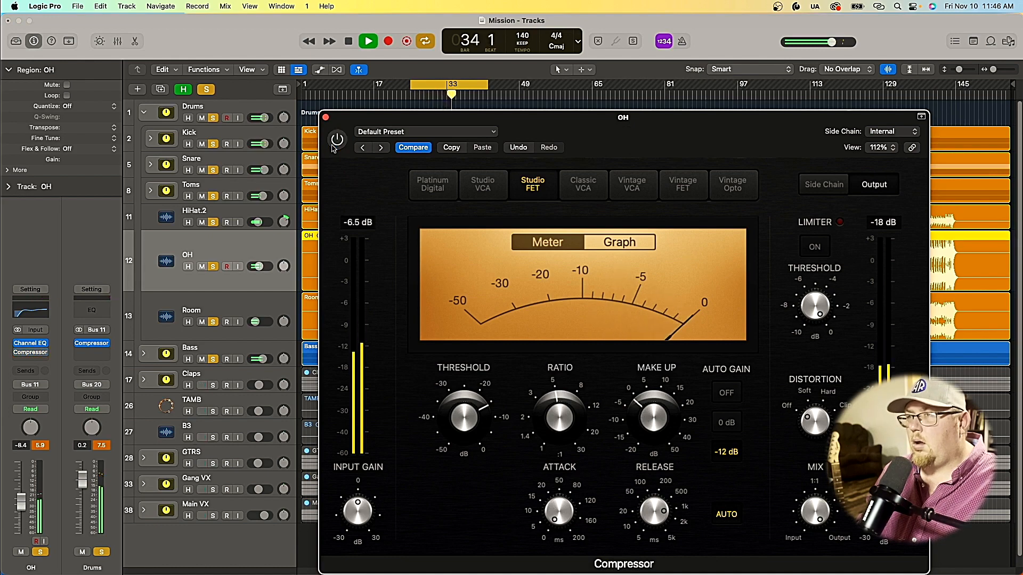
click(332, 145)
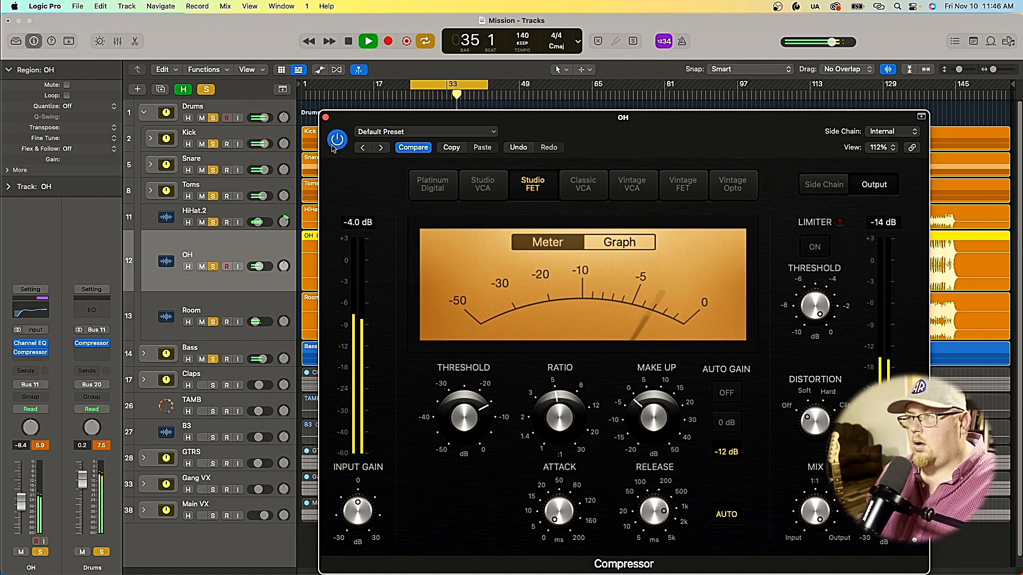
click(326, 117)
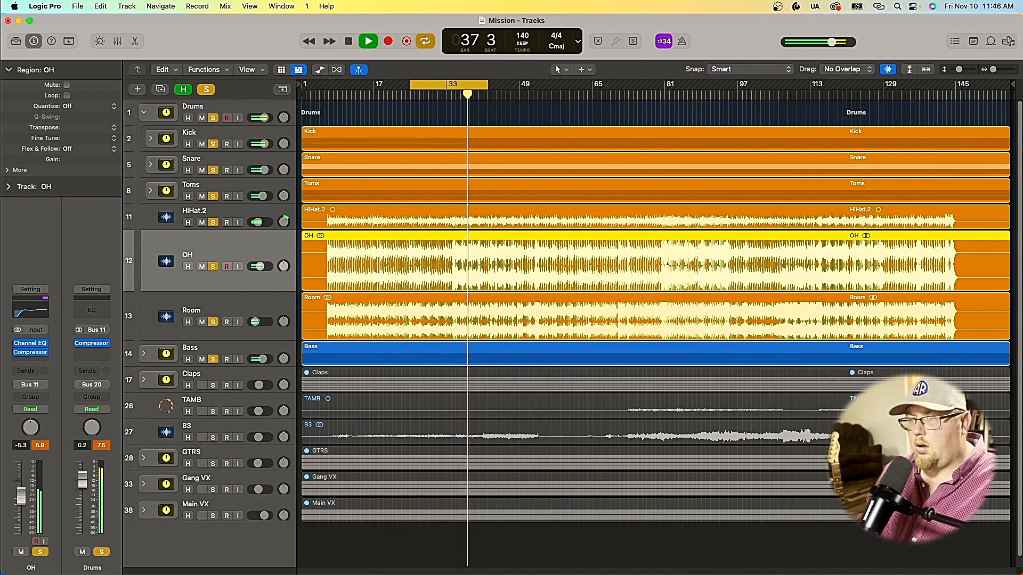
Step: Stop playback and open the Channel EQ on the OH channel
key(space)
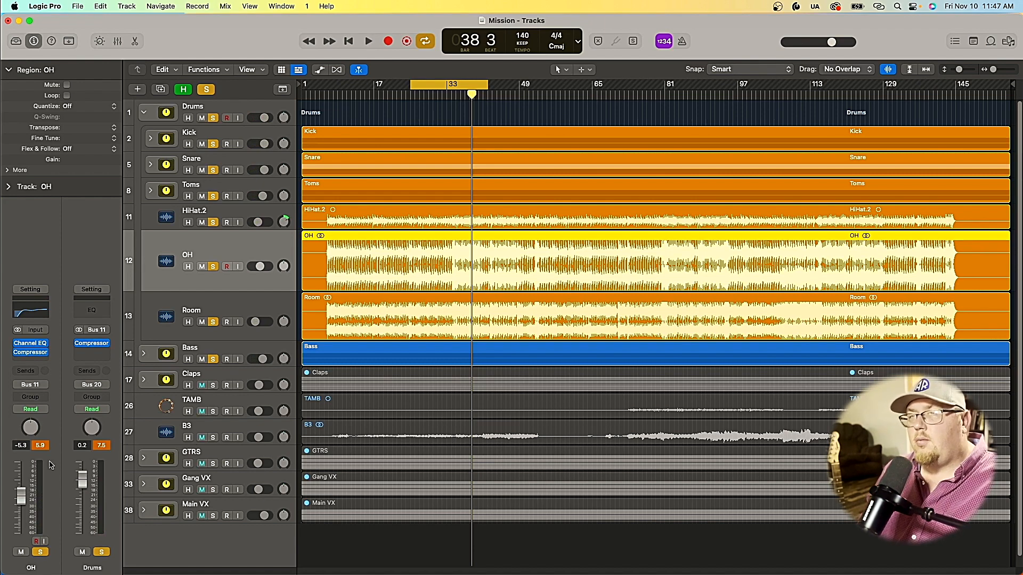
click(36, 345)
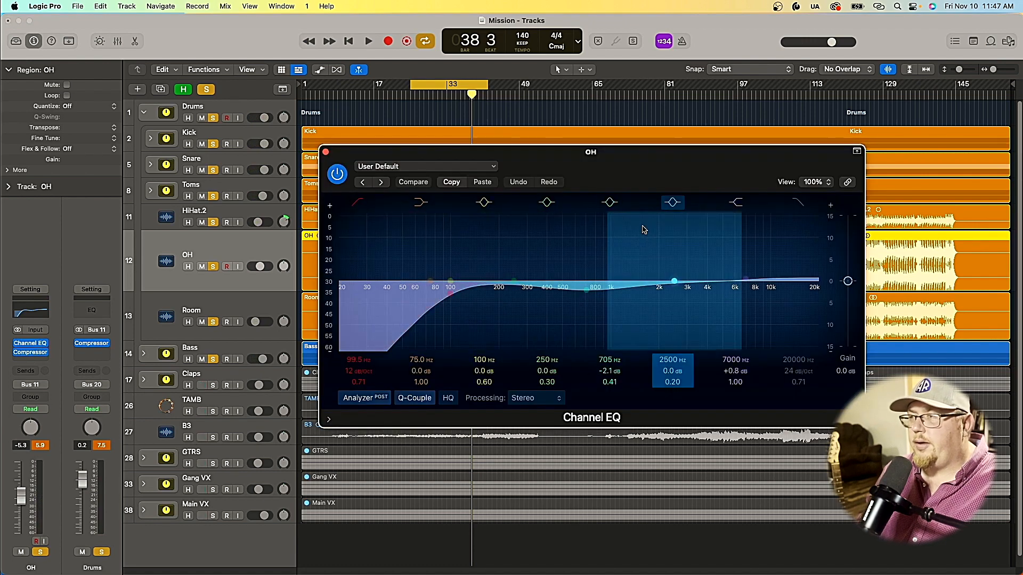
Step: During playback, set the OH EQ's mid band to 1300 Hz at +0.2 dB and its high shelf to 4640 Hz at -0.8 dB, then close it
key(space)
drag(689, 288, 641, 285)
drag(746, 278, 727, 294)
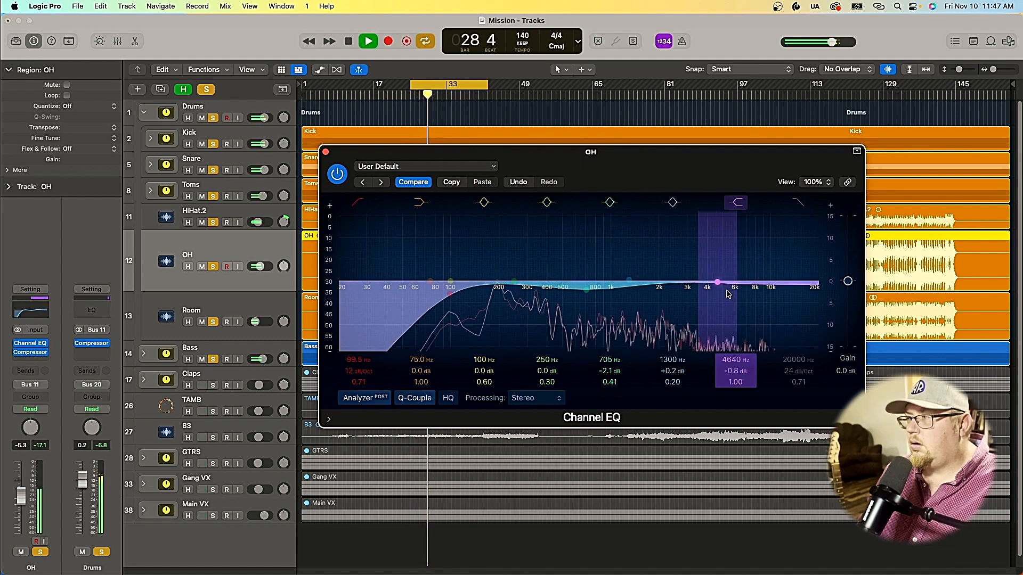
click(325, 152)
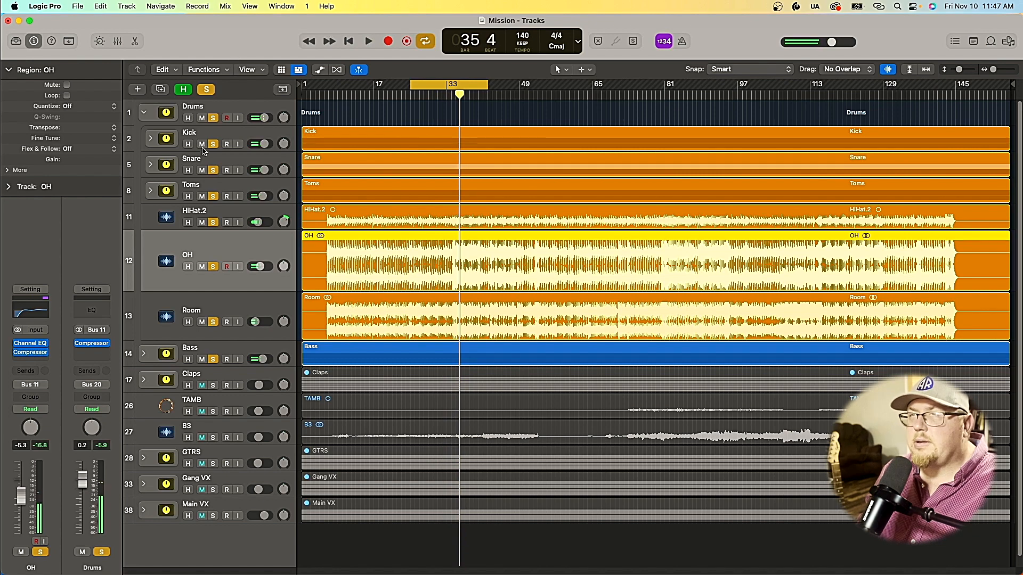
Step: Open the Kick stack's Channel EQ and, during playback, set its low bell boost to 50.5 Hz at +2.8 dB
click(221, 137)
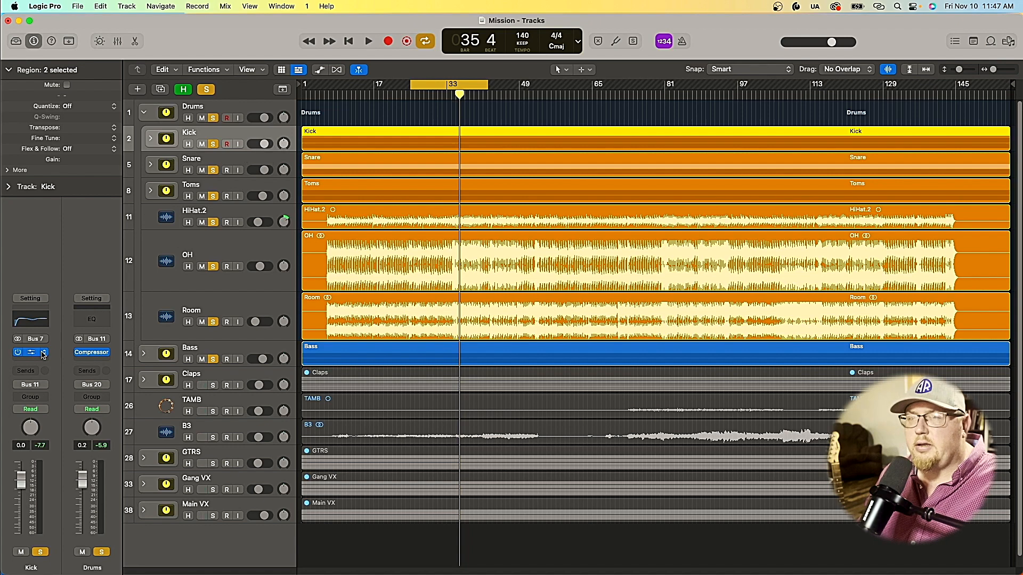
click(32, 353)
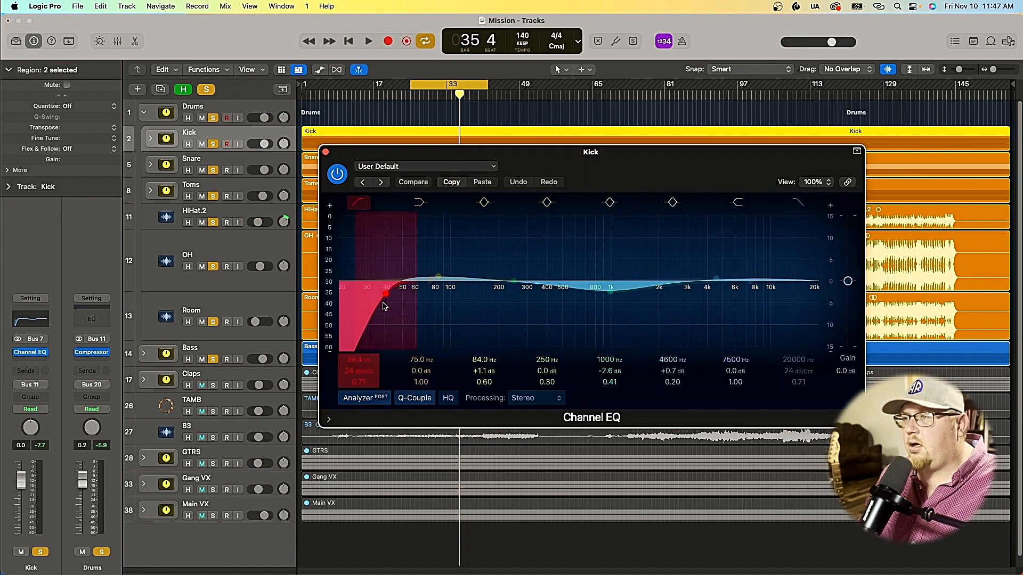
key(space)
mouse_move(438, 277)
mouse_down()
mouse_move(411, 269)
mouse_move(443, 274)
mouse_move(418, 275)
mouse_up()
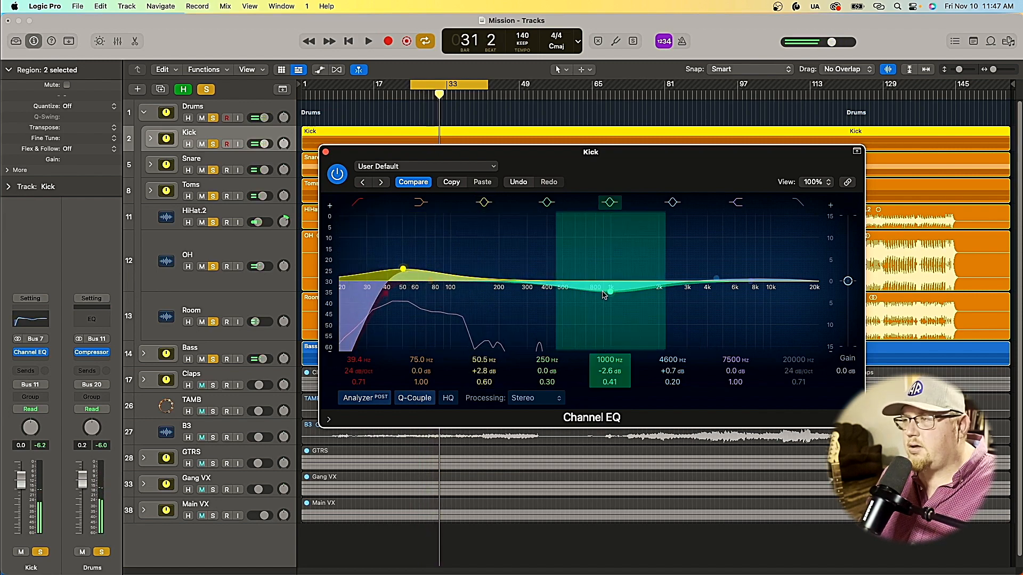
Step: Set the Kick EQ's mid cut to 525 Hz at -3.5 dB and its upper boost to 4360 Hz at +1.0 dB, then close it
drag(604, 298, 586, 299)
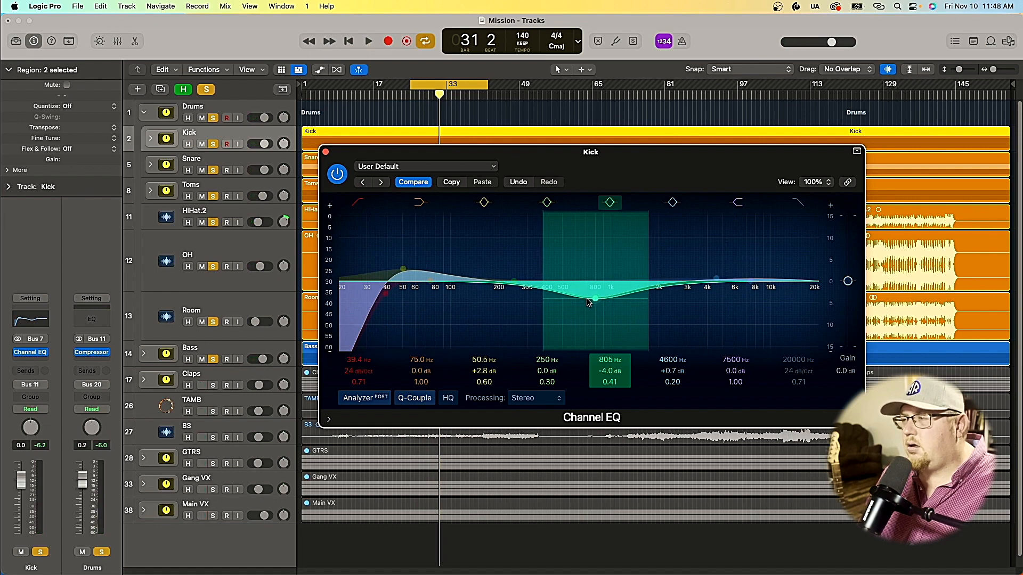
drag(717, 278, 713, 277)
drag(594, 302, 560, 300)
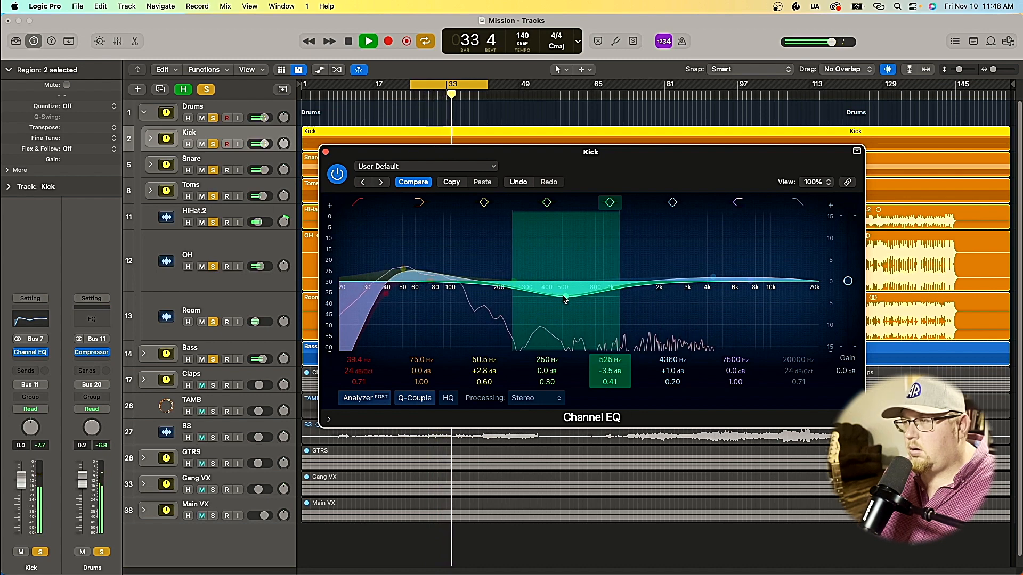
click(326, 152)
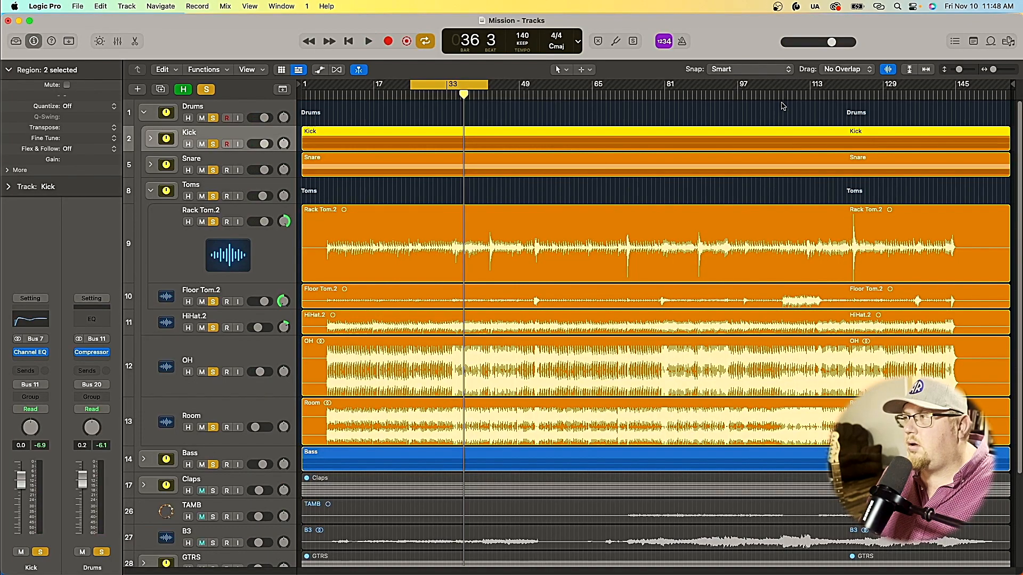
Step: Play the tom section from around bar 106 and raise the Toms stack's fader to -1.5 dB
click(783, 96)
key(space)
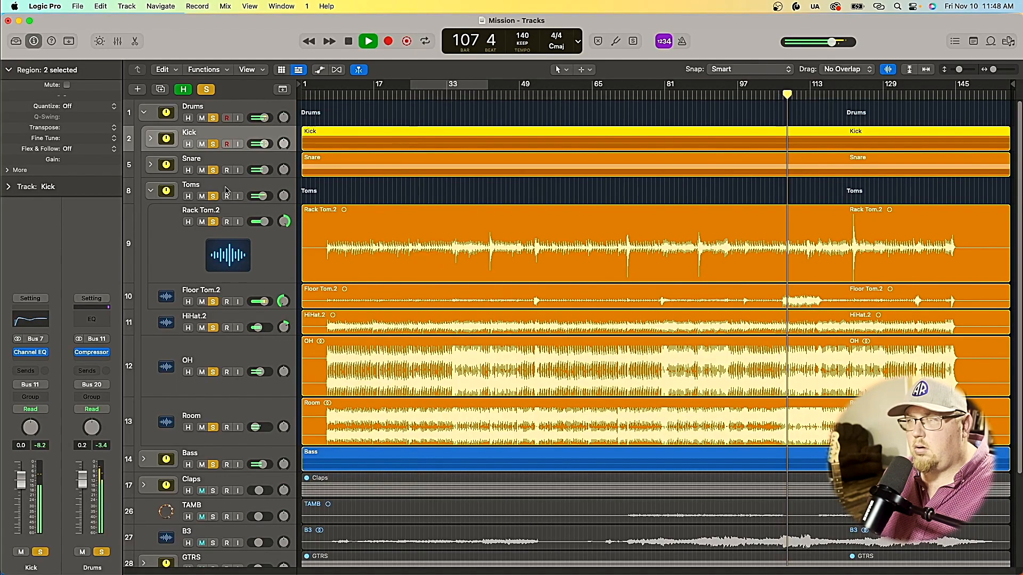
click(227, 191)
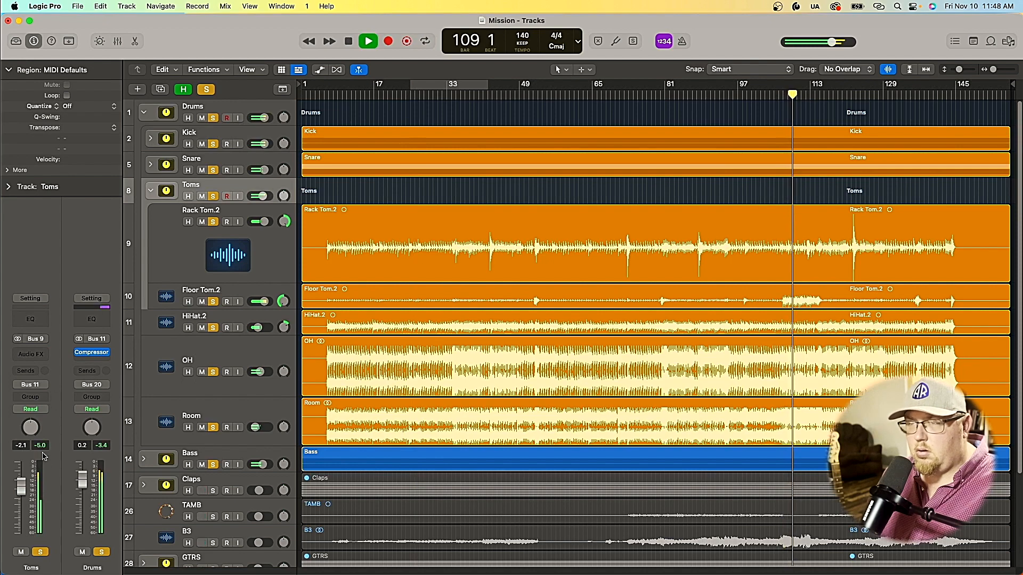
drag(21, 488, 21, 485)
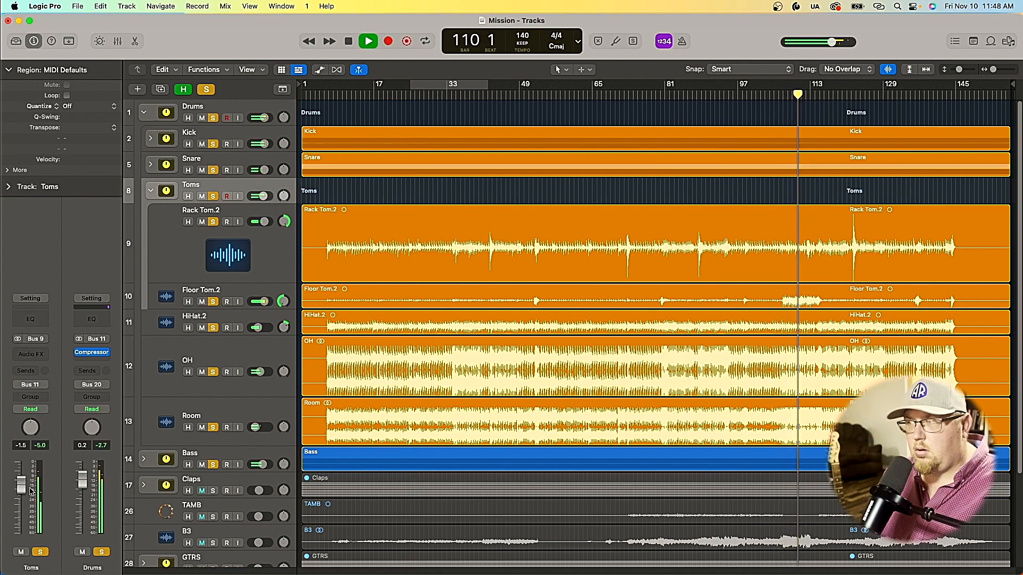
Step: Add a Channel EQ to Toms with a 75.5 Hz high-pass, a -1.5 dB low shelf at 75 Hz and +1.0 dB at 132 Hz
click(30, 319)
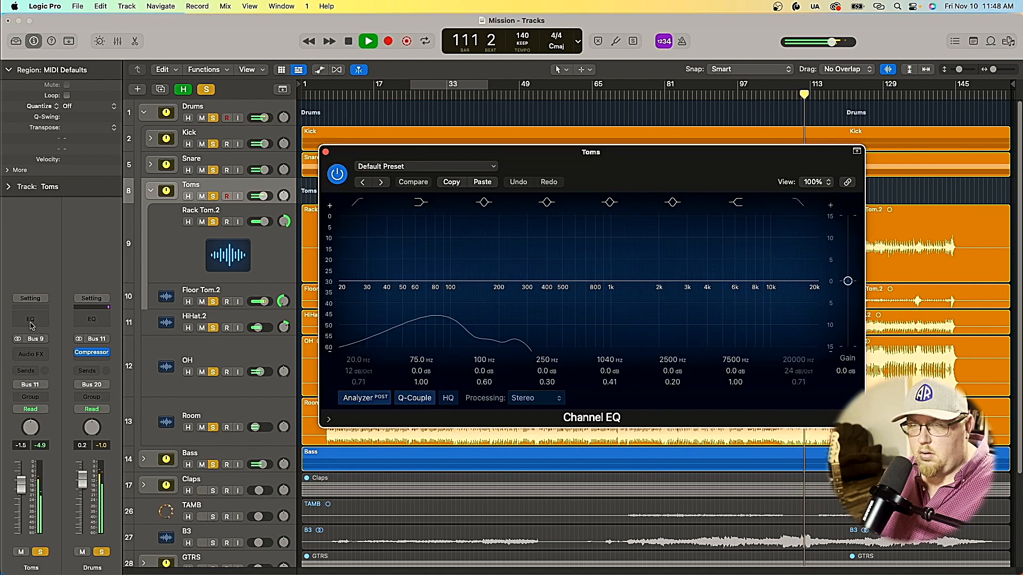
click(358, 202)
drag(360, 310, 473, 282)
click(431, 281)
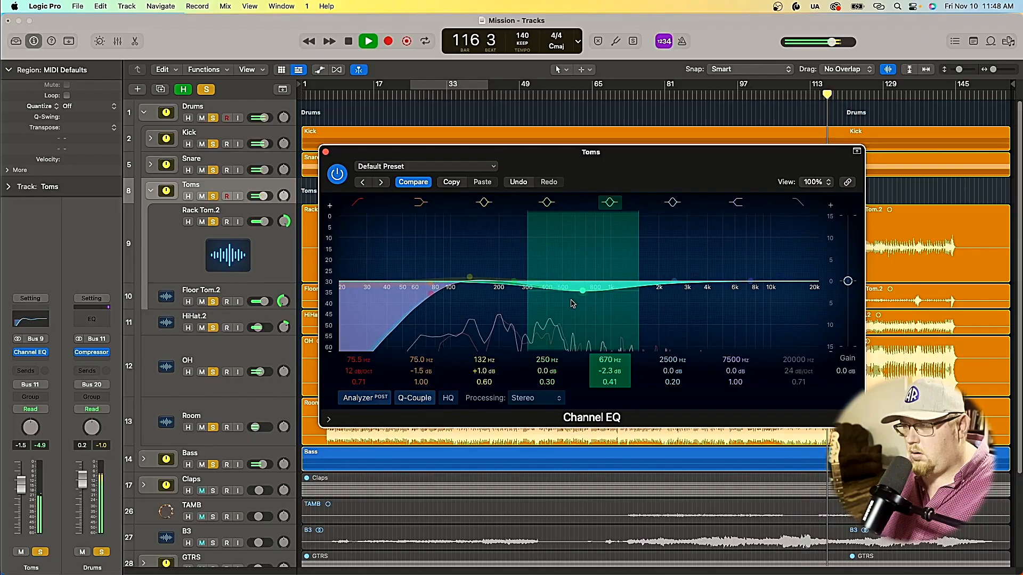
Step: Cut the Toms by 2.3 dB at 685 Hz, boost them by 0.4 dB at 2800 Hz, and close the EQ
drag(571, 303, 573, 303)
drag(690, 292, 699, 291)
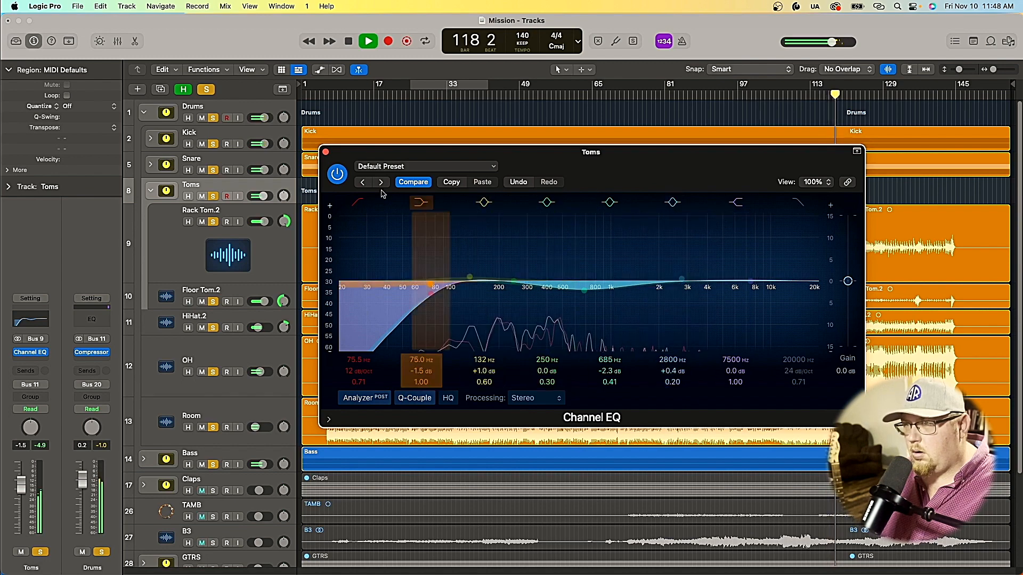
click(326, 152)
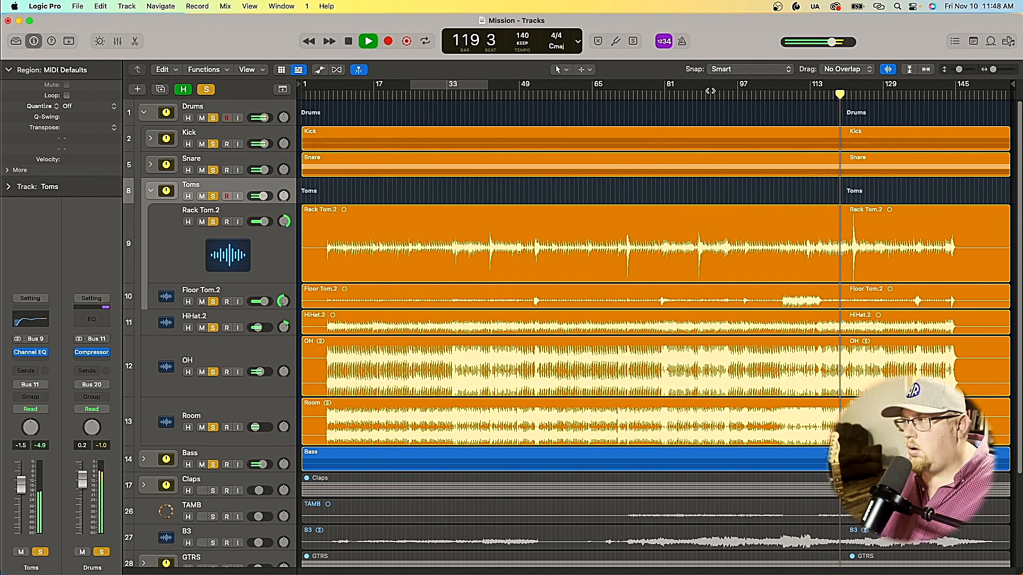
Step: Replay the tom section from around bar 105, and audition the drum mix from around bars 51 and 40
click(780, 95)
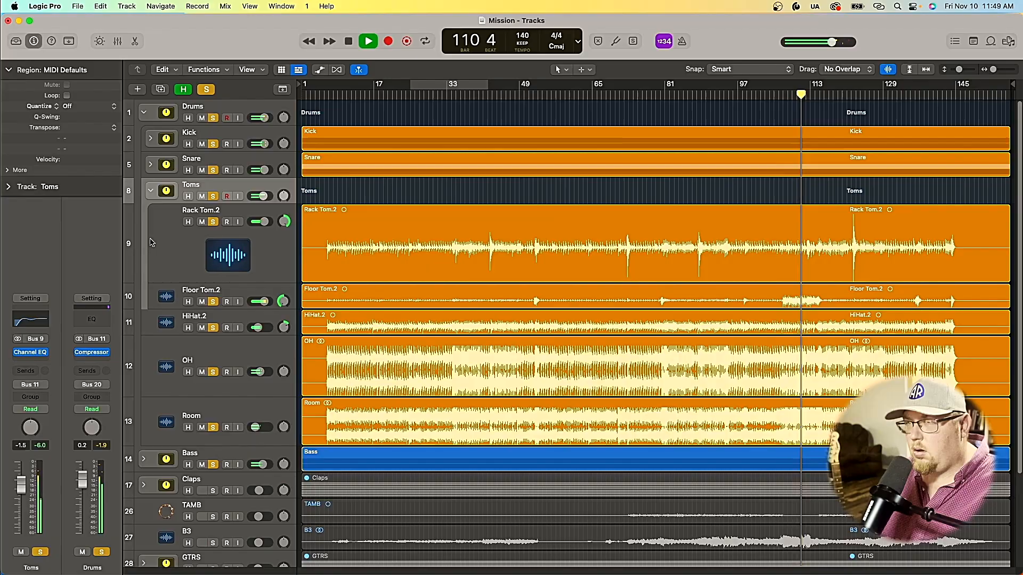
click(150, 190)
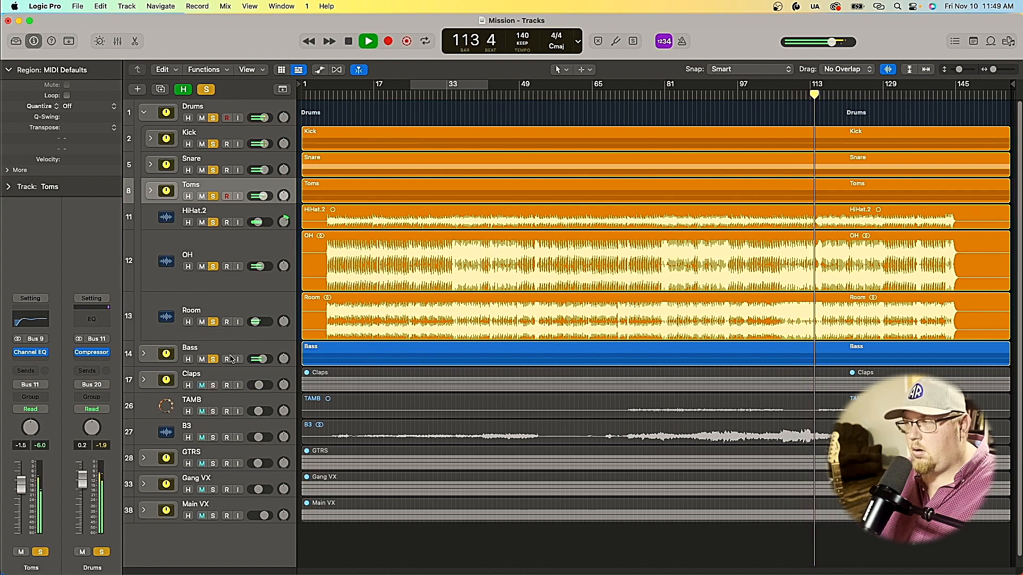
key(space)
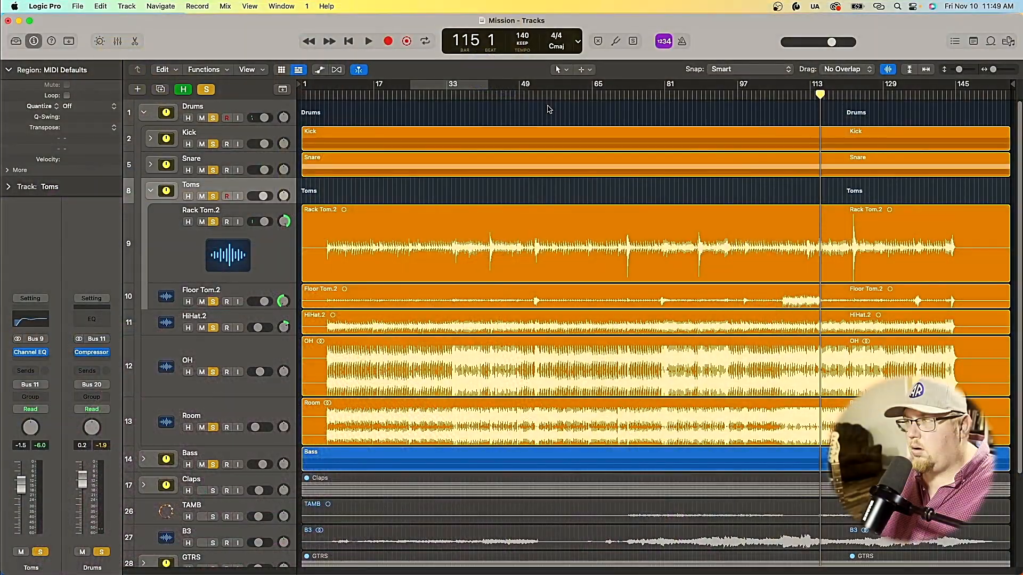
click(528, 95)
key(space)
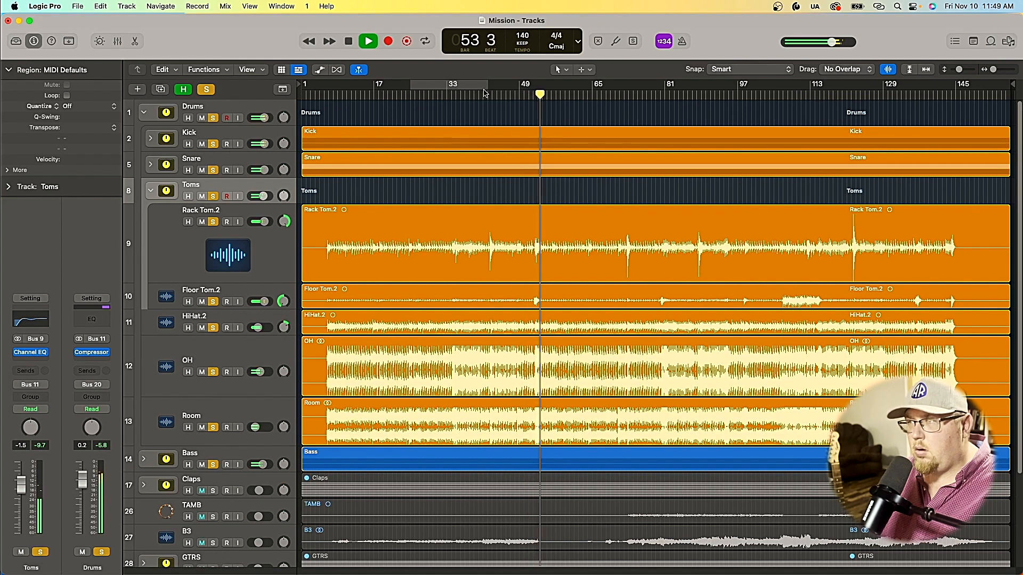
click(482, 95)
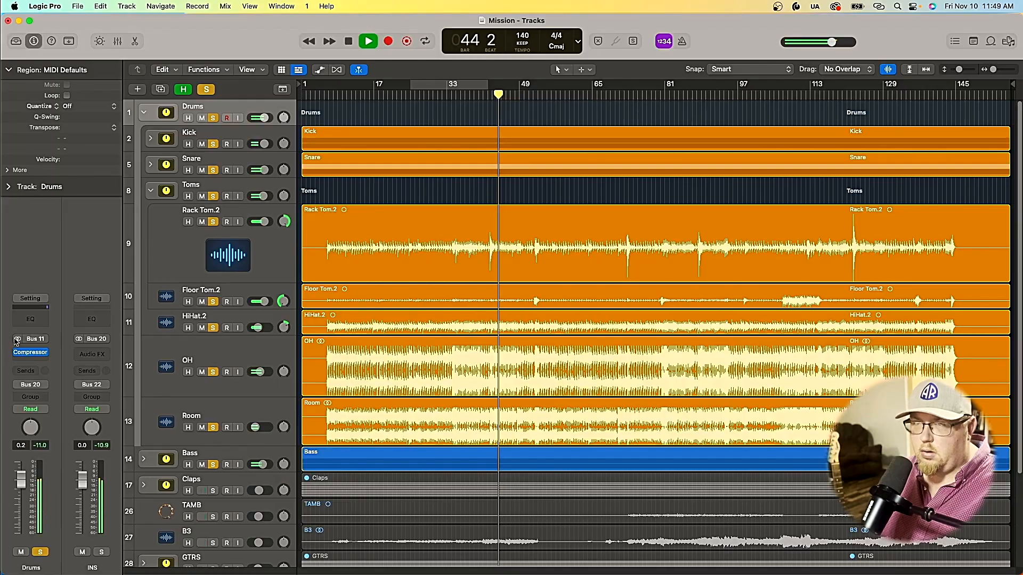
Step: Add a Channel EQ to the Drums bus with -0.2 dB at 426 Hz and +1.0 dB at 2380 Hz, then close it
click(30, 318)
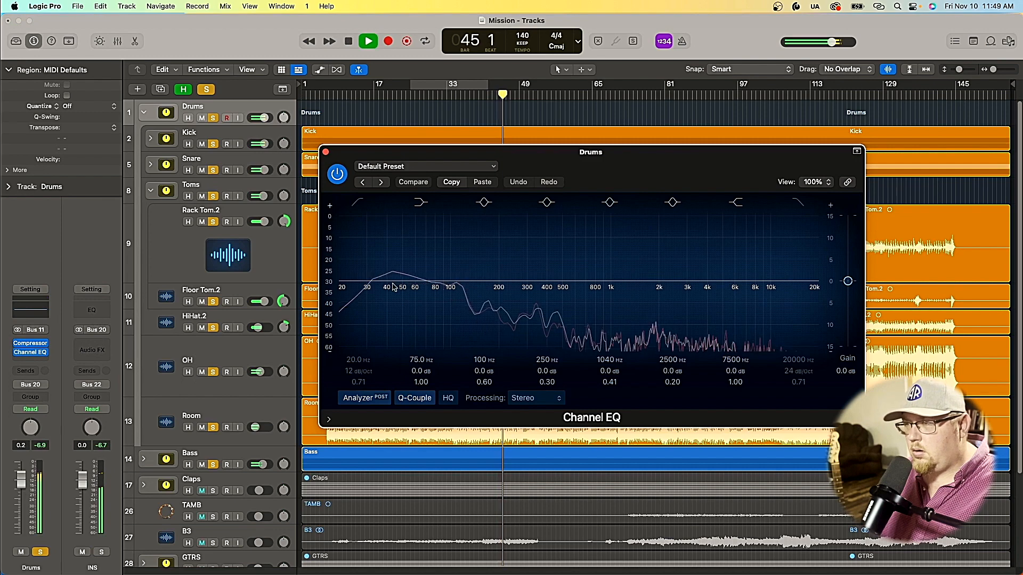
drag(581, 291, 495, 304)
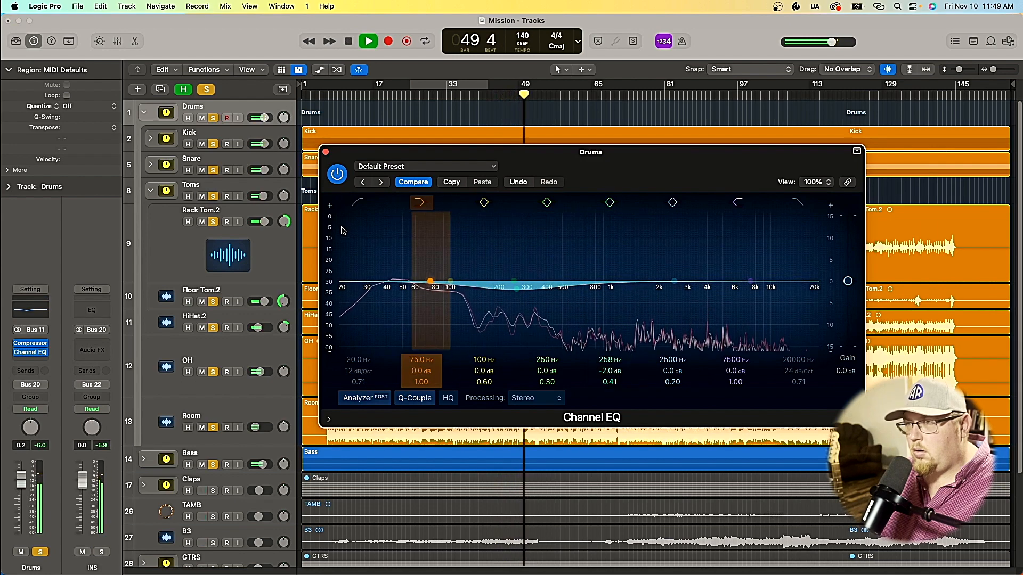
drag(522, 294, 556, 283)
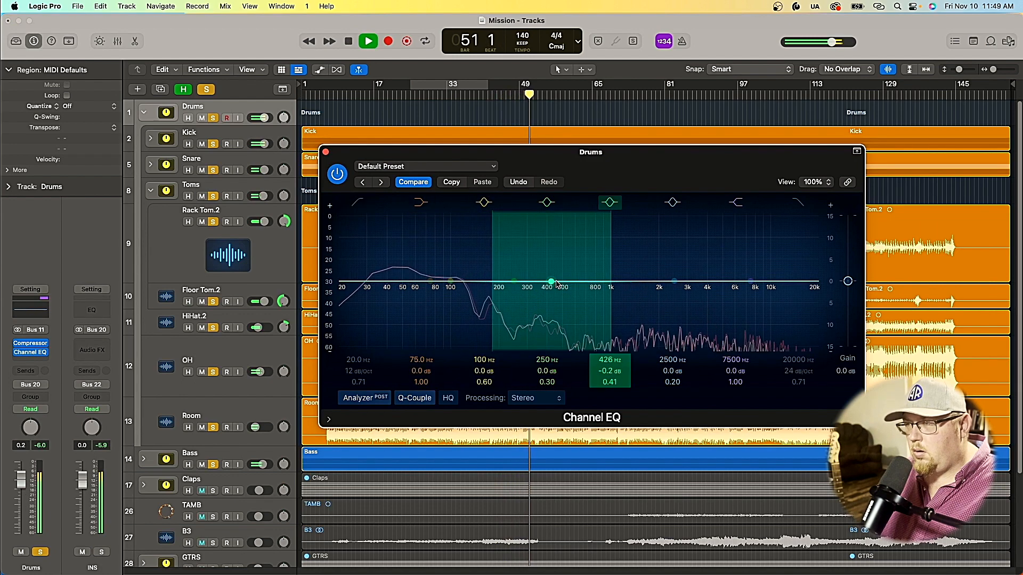
drag(675, 280, 672, 277)
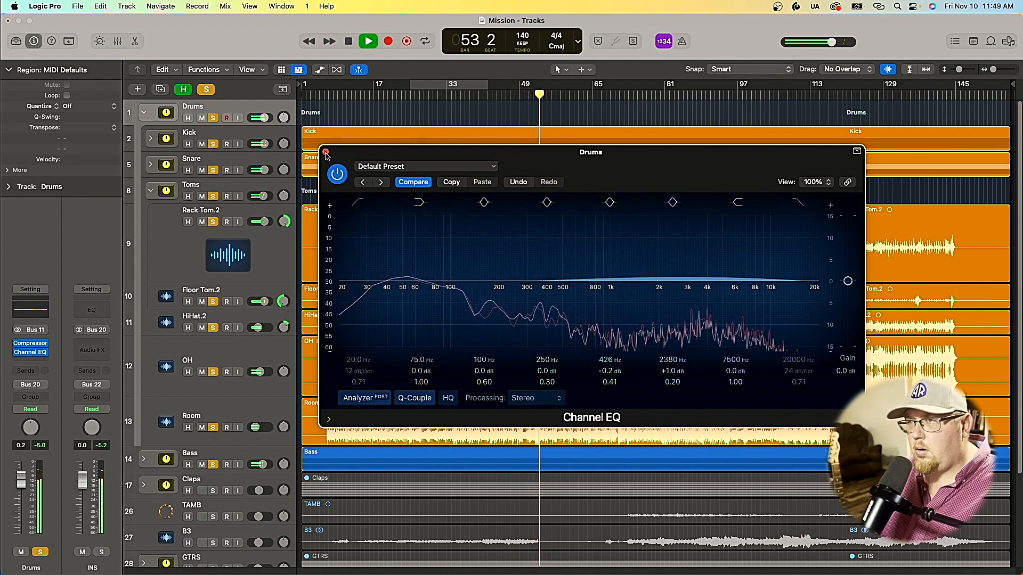
click(326, 152)
Step: Give the Snare stack a Channel EQ and, during playback, boost its low-mid band by about 1.9 dB near 199 Hz
click(237, 167)
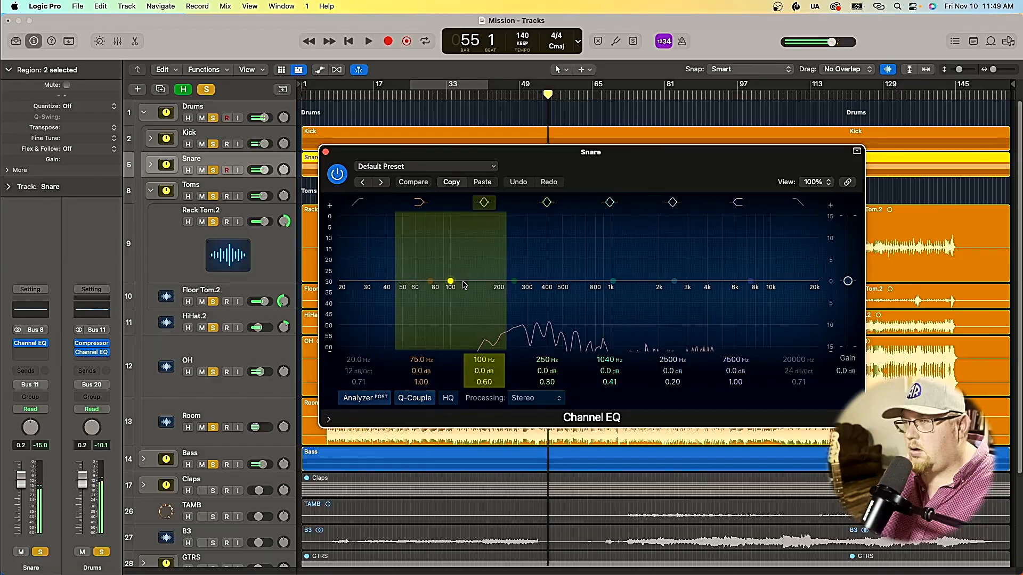
key(space)
drag(514, 281, 499, 274)
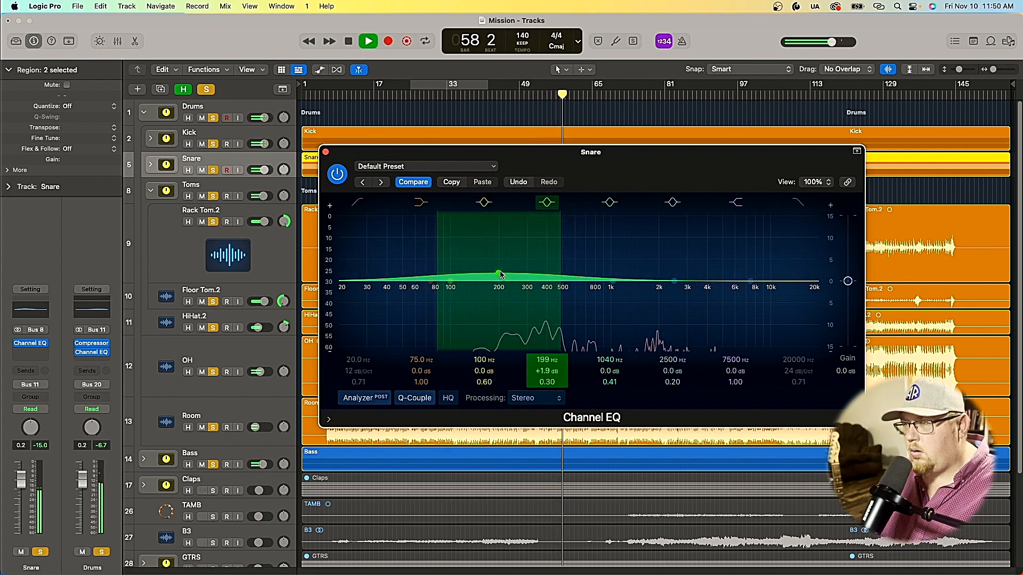
mouse_move(494, 273)
mouse_down()
mouse_move(511, 274)
mouse_move(492, 274)
mouse_up()
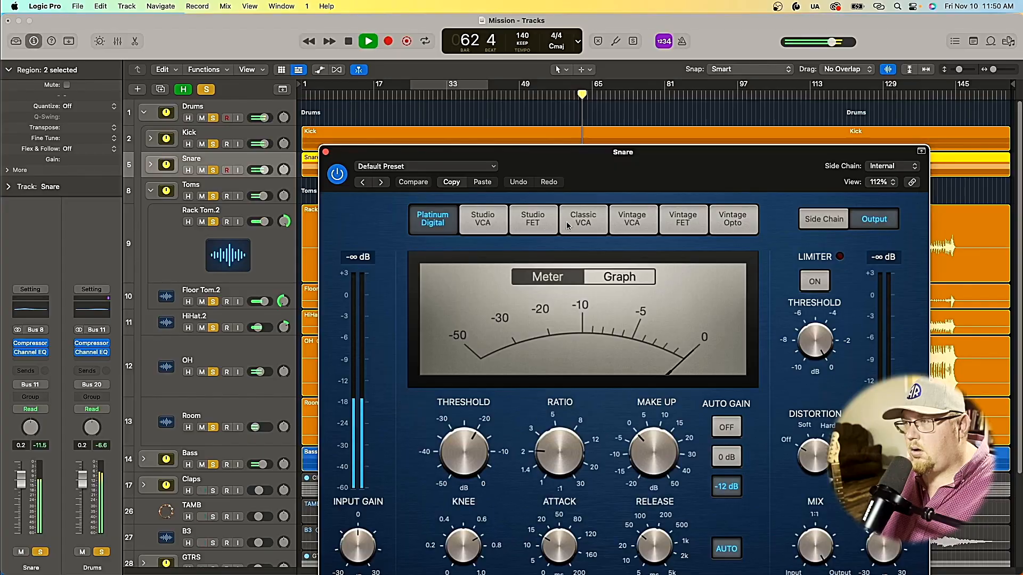
Step: Switch the Snare stack's compressor to the Studio FET model and raise its threshold
click(533, 220)
mouse_move(463, 458)
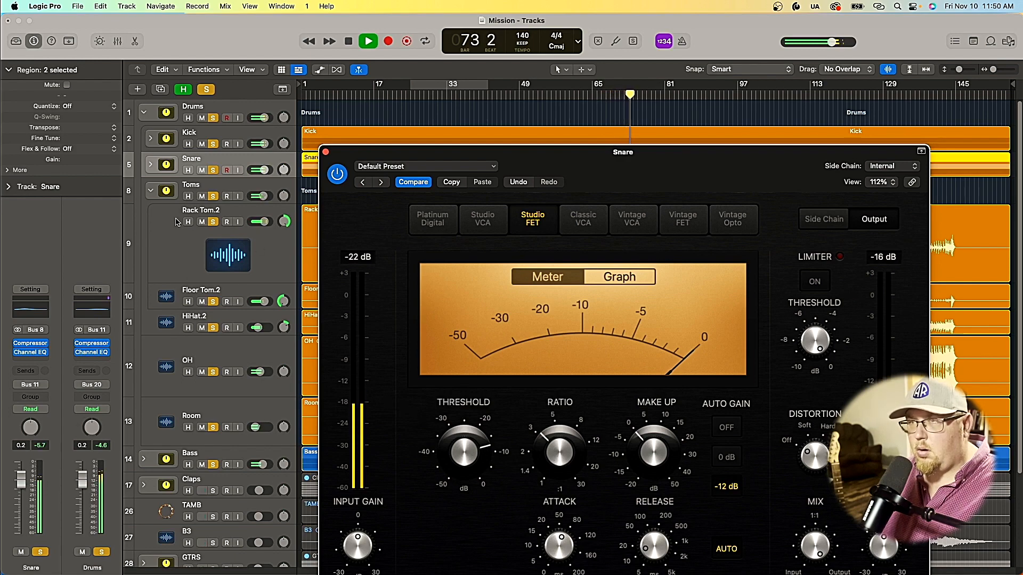
Step: Expand the Snare stack, solo the Snare.2 track so it plays in the mix, and set its volume to -4.9 dB
click(150, 165)
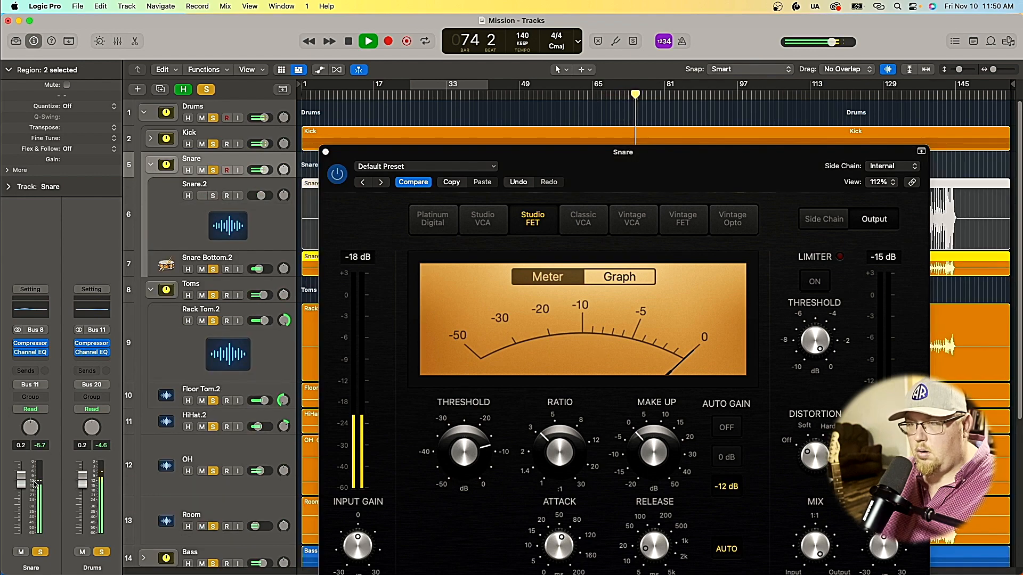
click(172, 223)
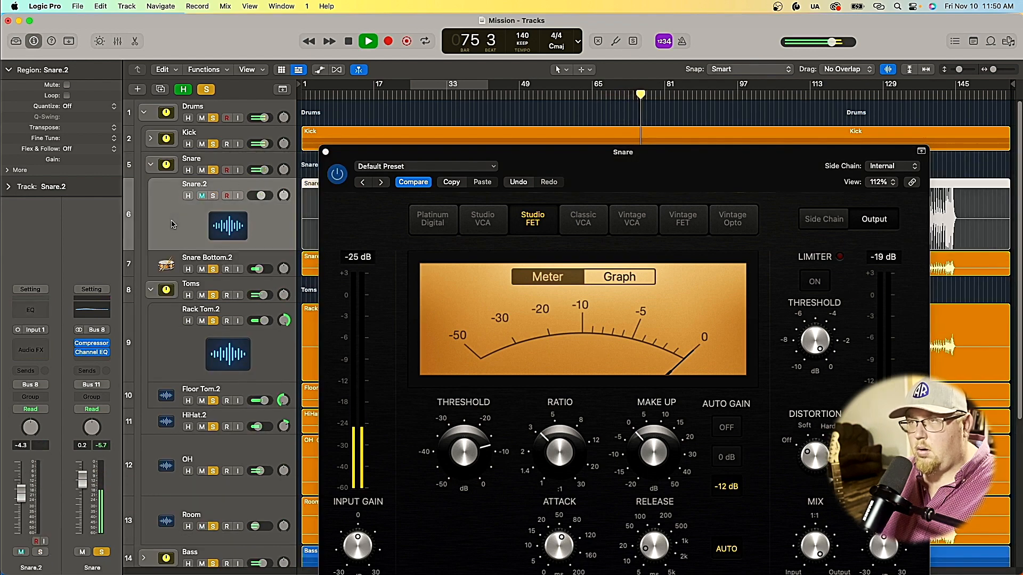
click(213, 196)
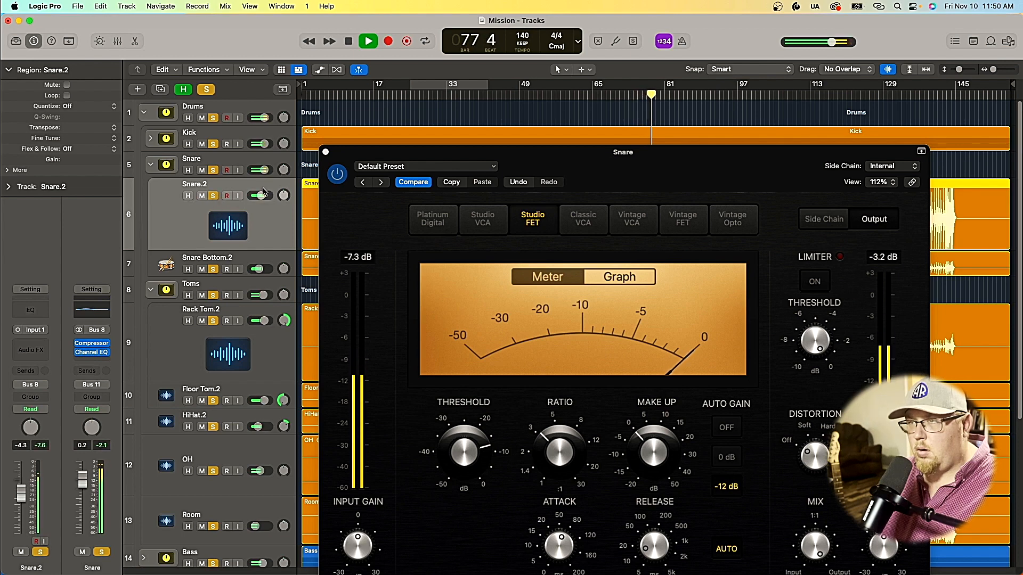
drag(263, 197, 258, 196)
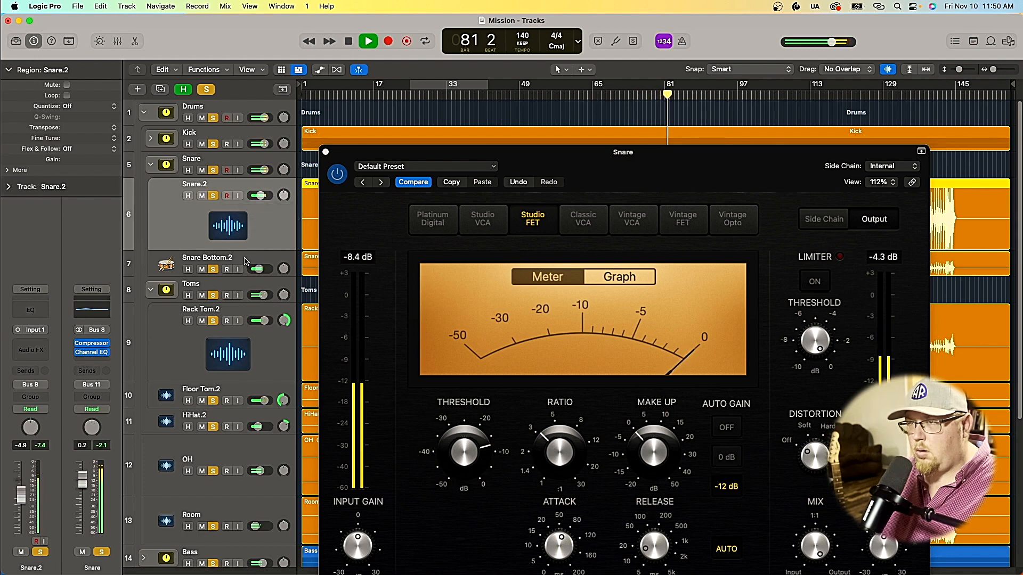
Step: Add a Channel EQ to Snare Bottom.2 and boost it by 1.5 dB at 206 Hz
click(246, 261)
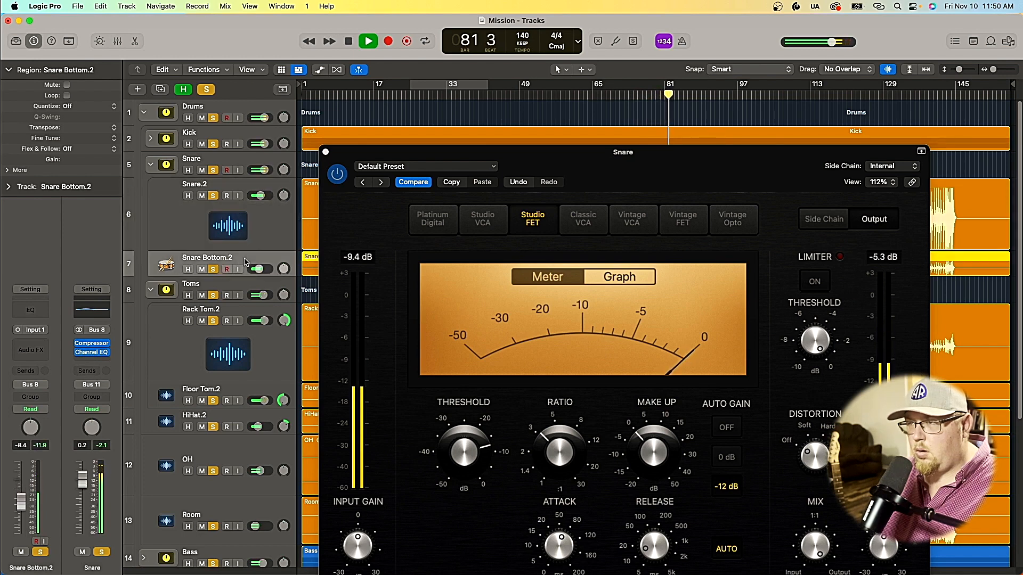
click(34, 314)
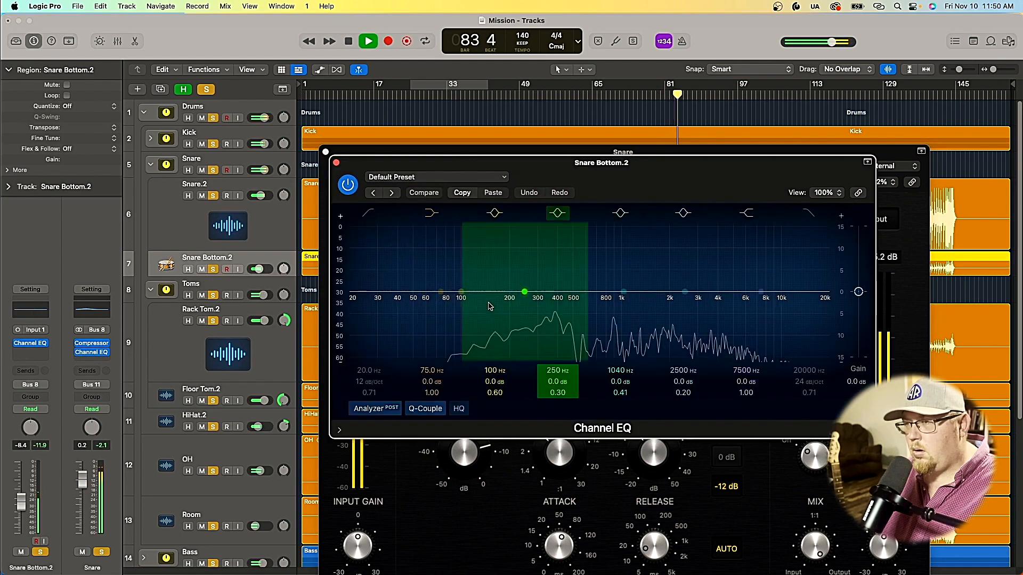
drag(470, 303, 519, 293)
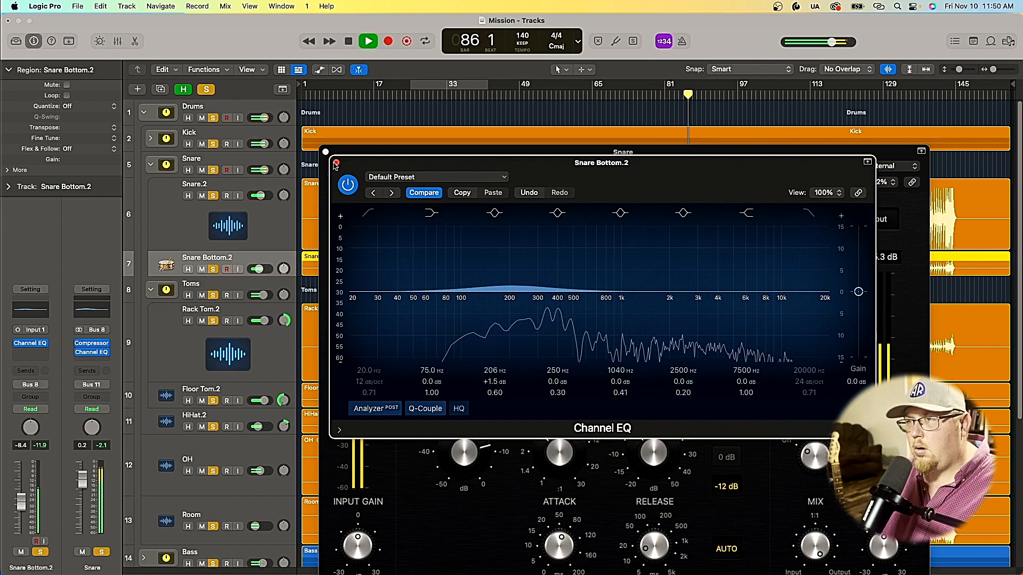
Step: Close the open plug-in windows and lower the Snare Bottom.2 track's volume to -15.2 dB
click(336, 162)
click(327, 154)
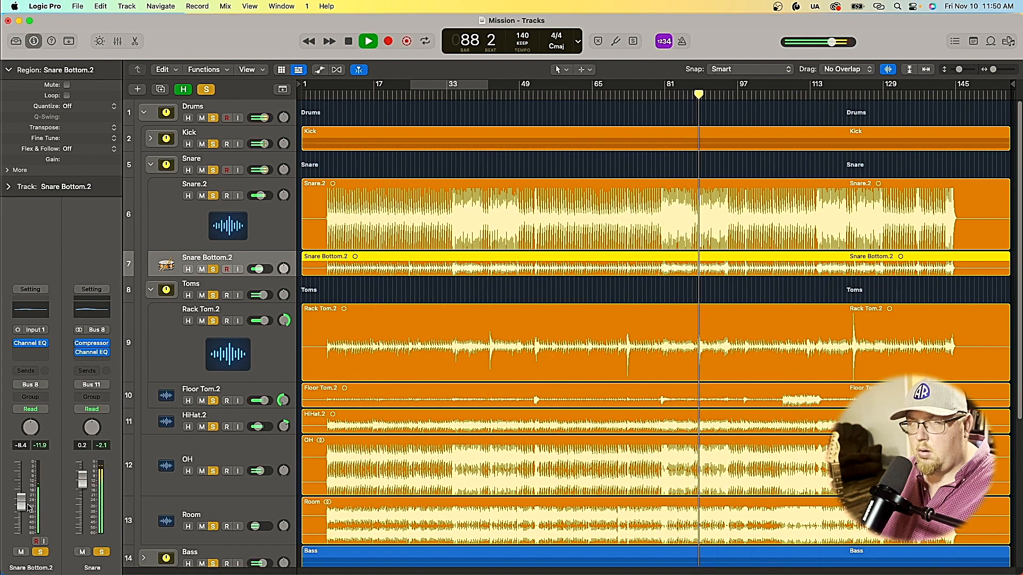
drag(22, 503, 24, 518)
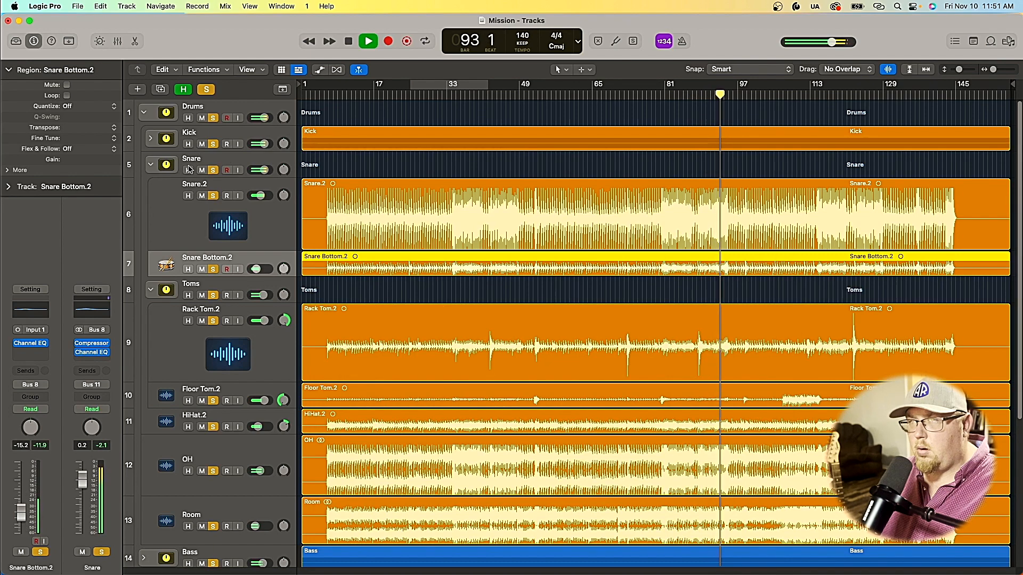
Step: Reopen the Snare stack's compressor, raise its threshold slightly, and bypass it to compare the sound
click(213, 160)
click(30, 344)
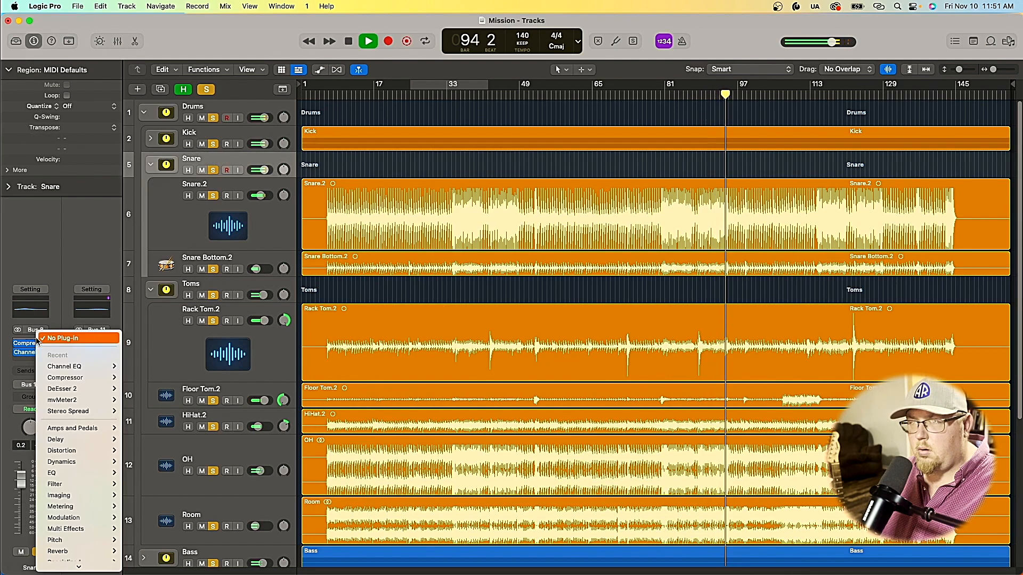
click(31, 344)
click(39, 346)
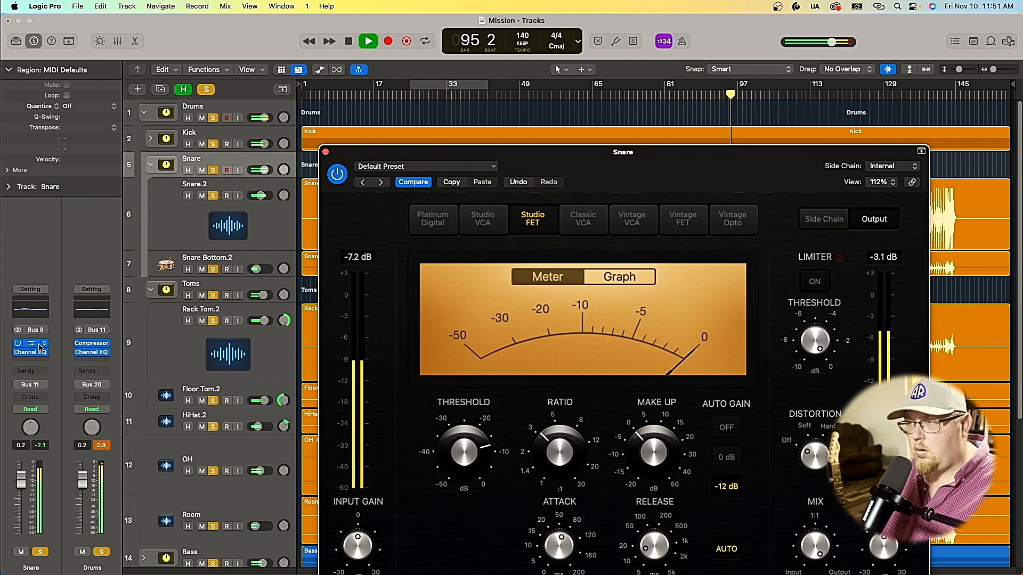
mouse_move(464, 454)
drag(464, 457, 464, 436)
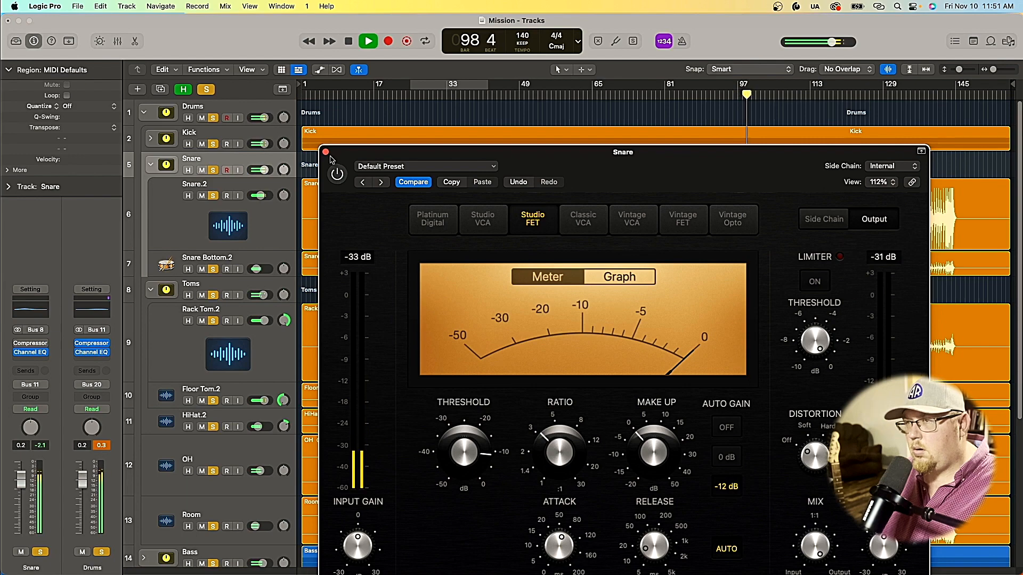
Step: Switch the Snare compressor to Platinum Digital, re-enable it, and adjust threshold, ratio (about 5:1), attack (62 ms) and release
click(437, 217)
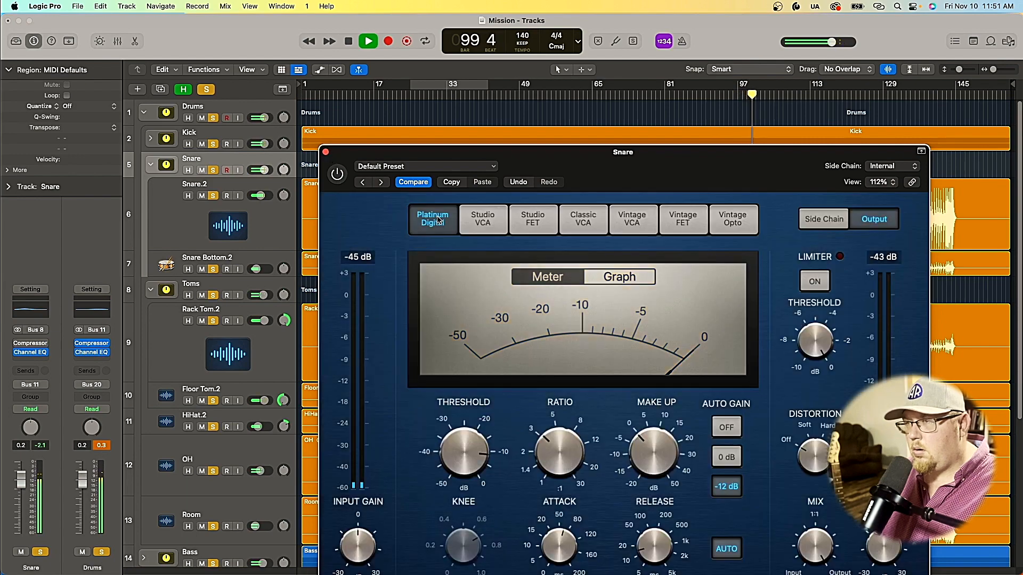
drag(569, 476, 565, 444)
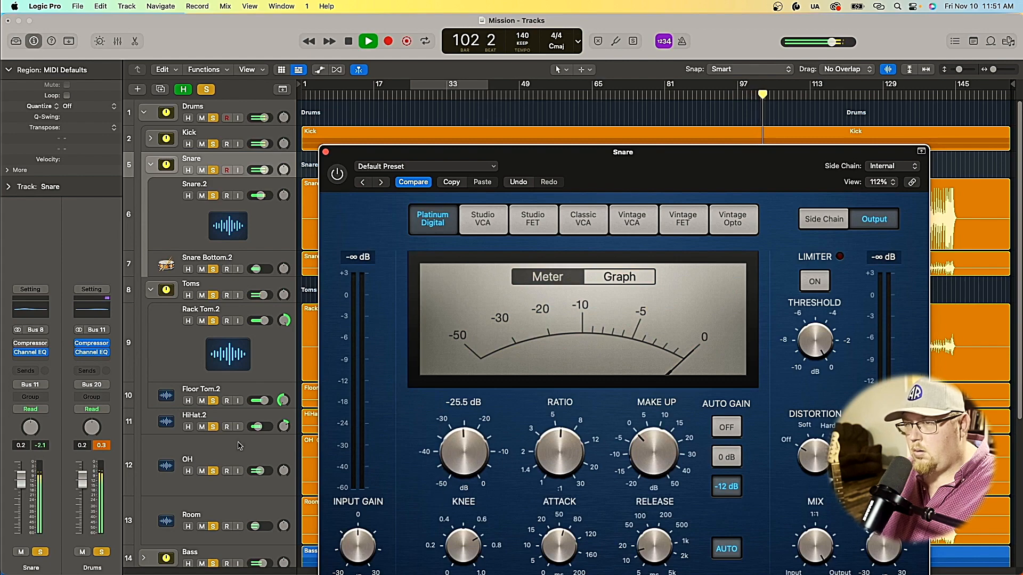
click(20, 344)
drag(466, 452, 465, 450)
click(584, 553)
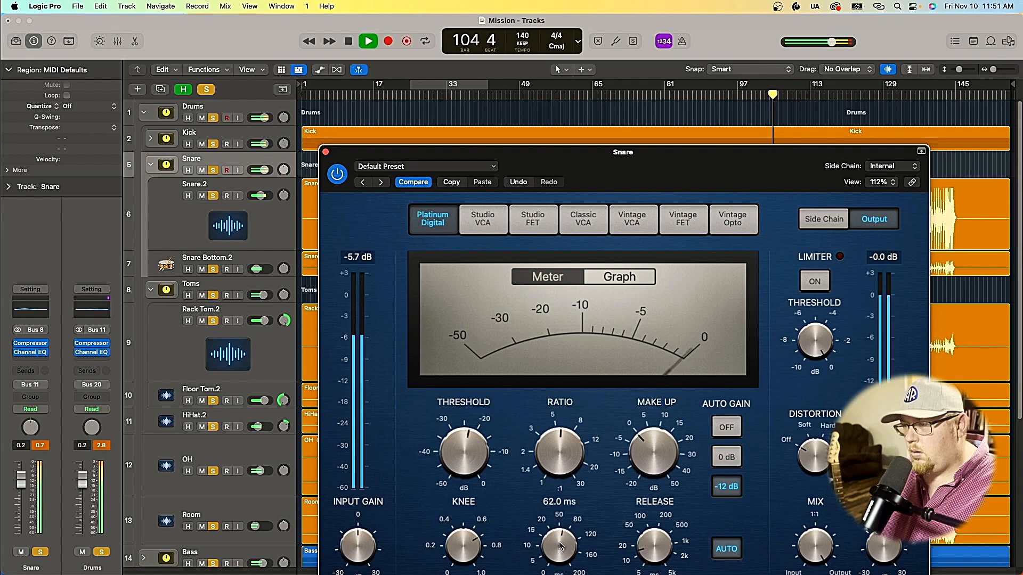
click(655, 555)
drag(655, 555, 654, 543)
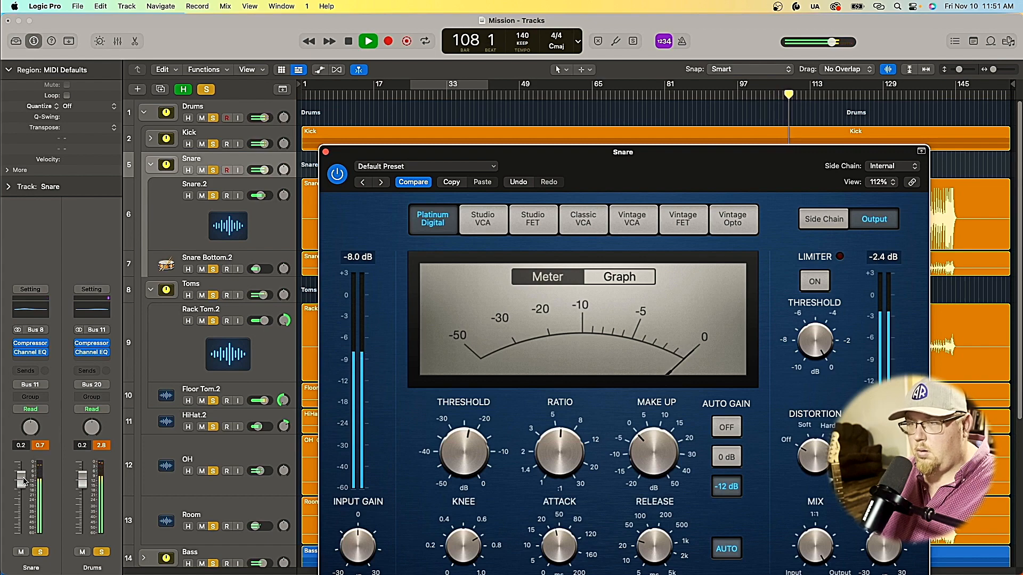
Step: Lower the Snare stack's volume to -2.0 dB during playback
drag(20, 488, 21, 493)
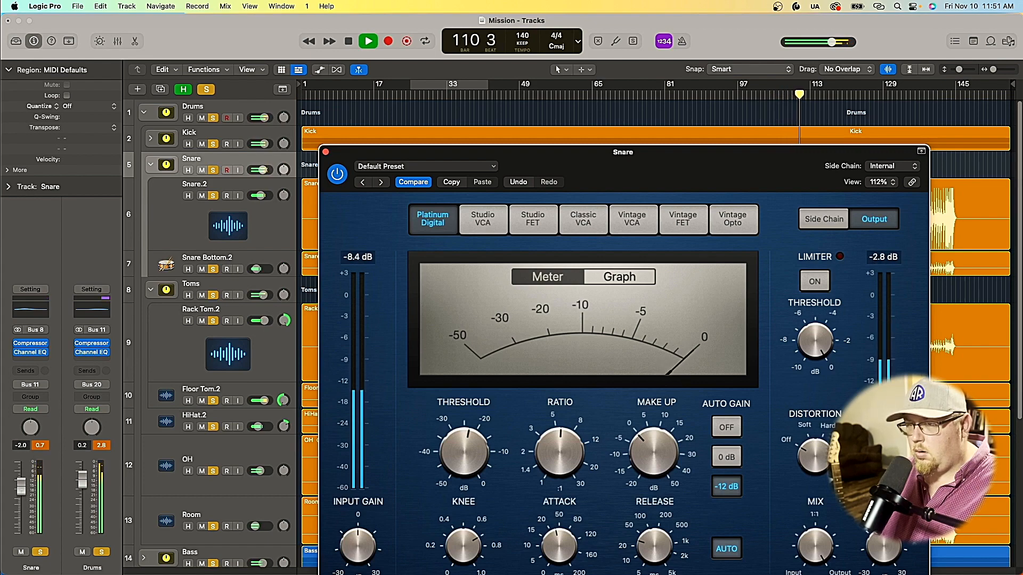
click(24, 497)
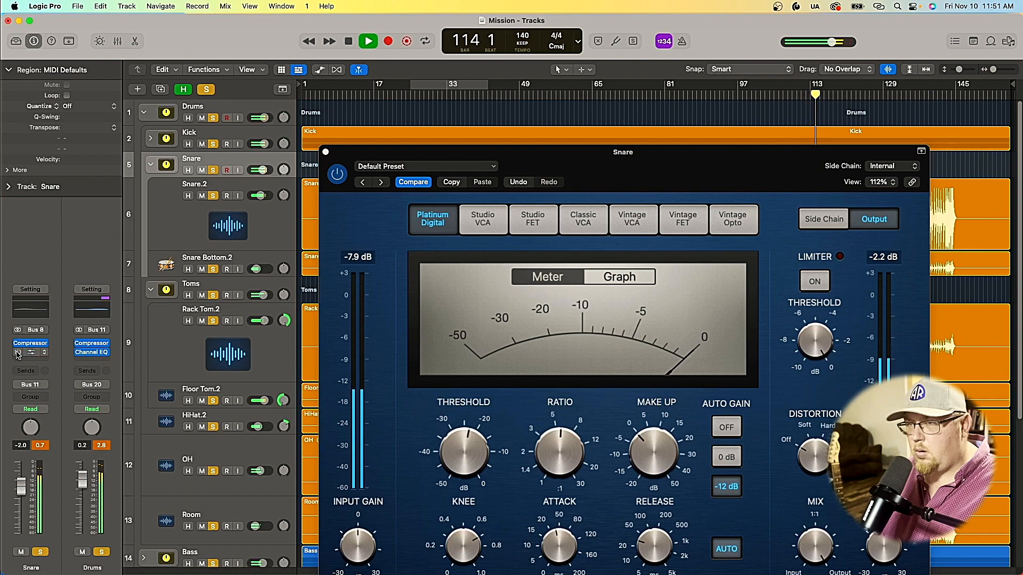
Step: In the Snare stack's Channel EQ, boost 1.7 dB at 186 Hz and cut 1.7 dB at 2020 Hz
click(32, 353)
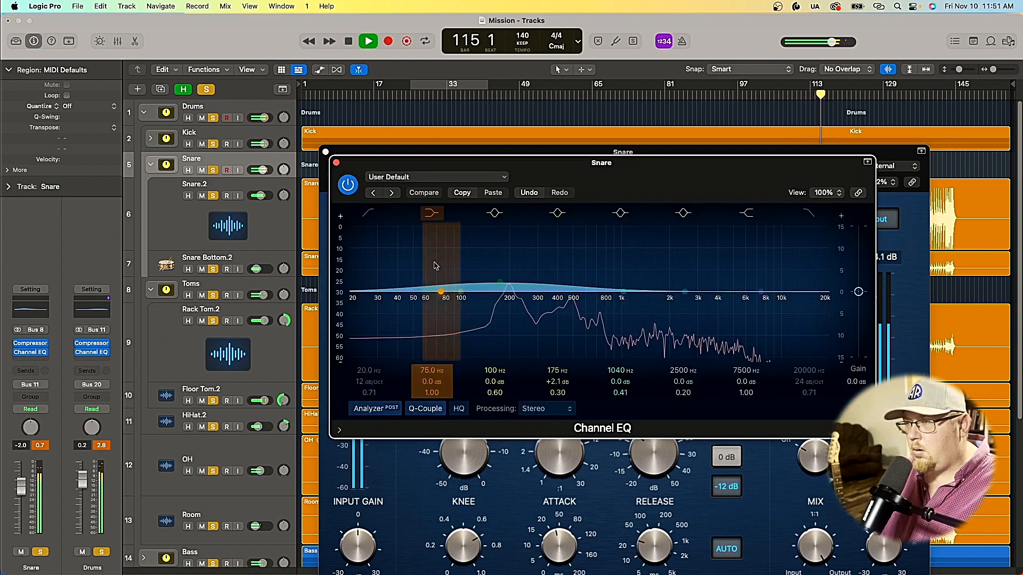
mouse_move(508, 292)
mouse_down()
mouse_move(525, 285)
mouse_move(535, 303)
mouse_move(474, 237)
mouse_move(487, 228)
mouse_move(471, 227)
mouse_move(511, 238)
mouse_move(496, 295)
mouse_move(521, 283)
mouse_up()
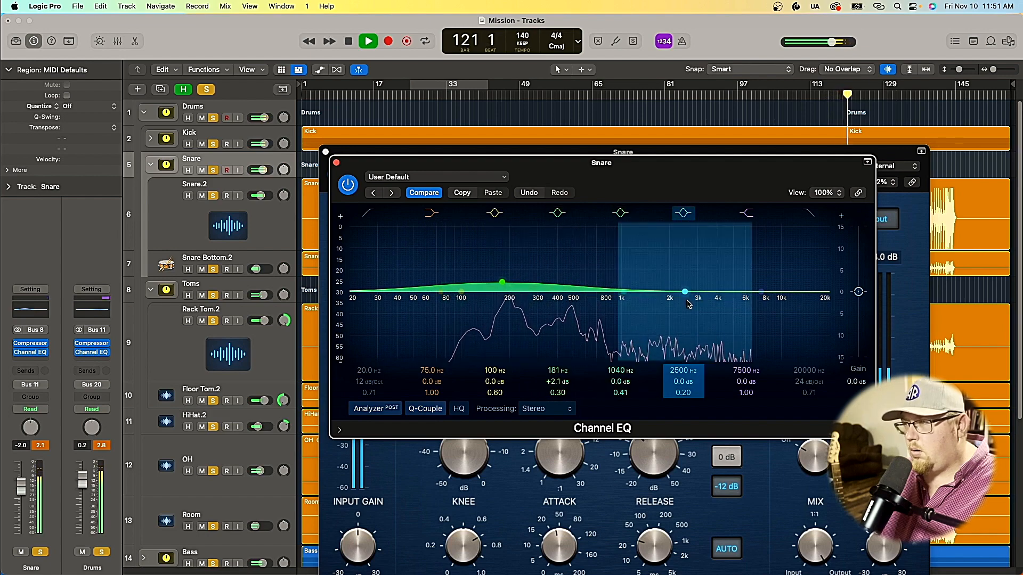
mouse_move(686, 292)
mouse_down()
mouse_move(674, 272)
mouse_move(671, 287)
mouse_up()
mouse_move(691, 388)
mouse_down()
mouse_move(691, 368)
mouse_move(691, 399)
mouse_up()
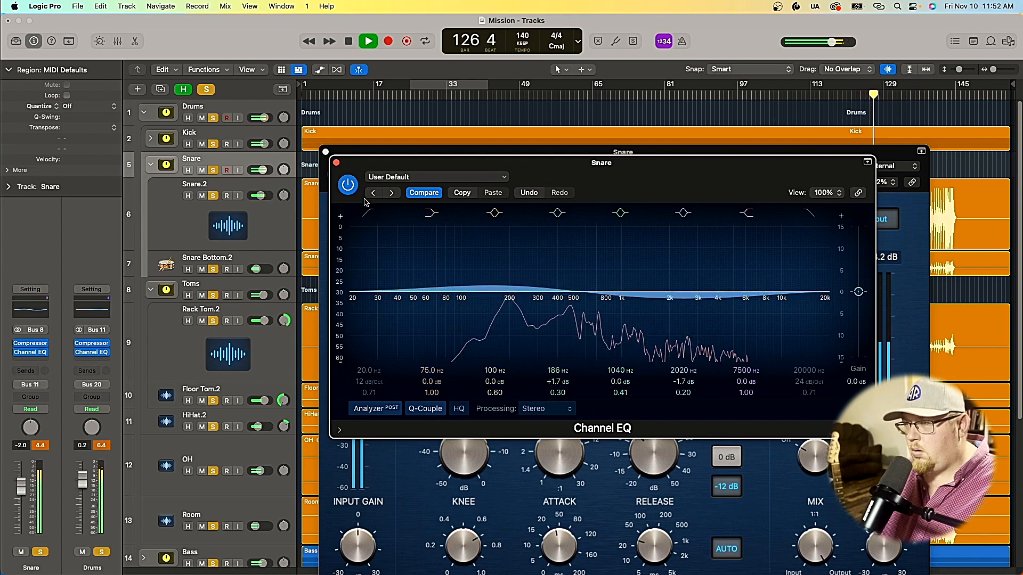
click(336, 162)
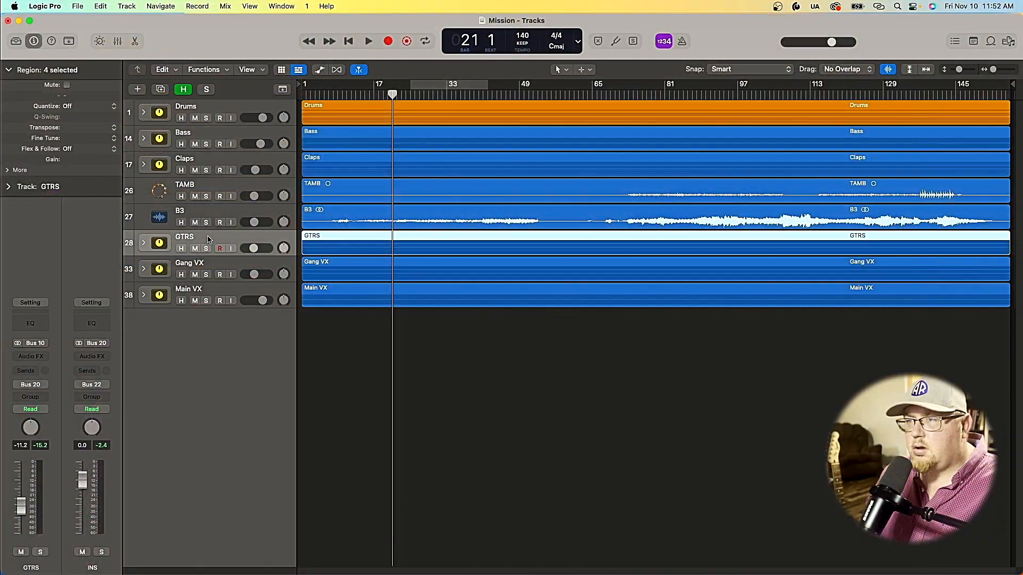
Step: Play the full mix and lower the GTRS stack to -14.4 dB and the B3 track to -8.0 dB
key(space)
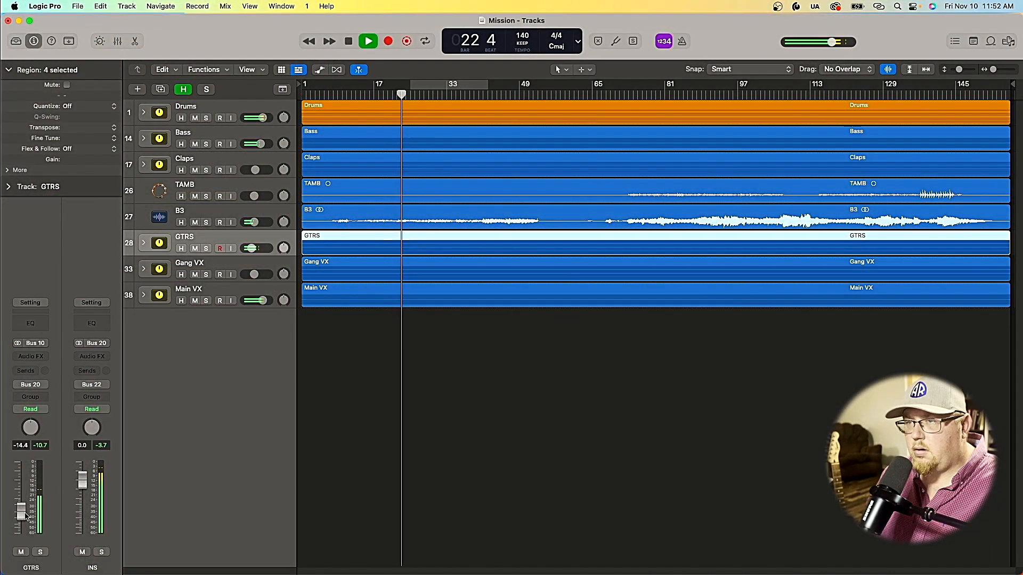
click(201, 213)
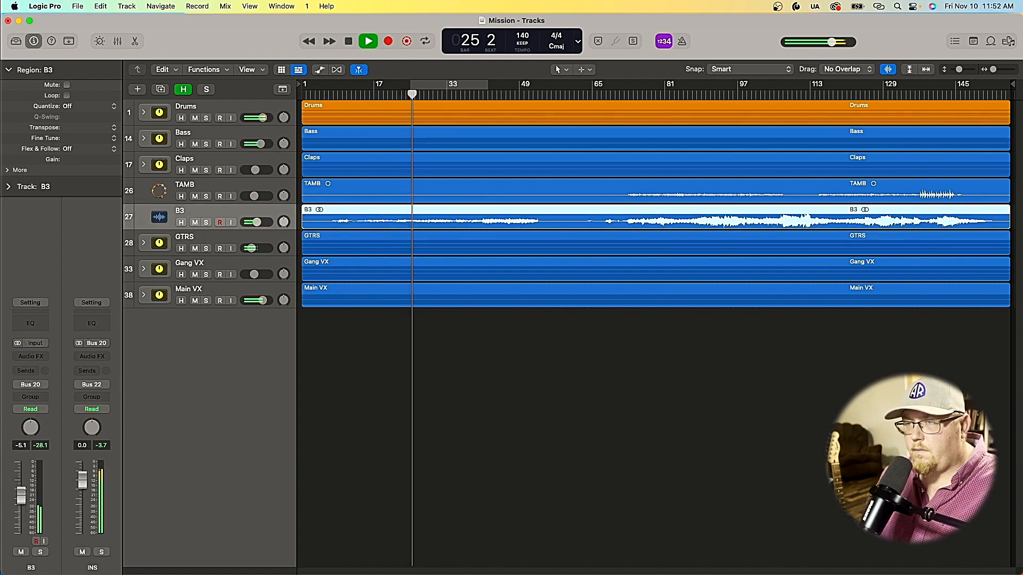
drag(20, 490, 20, 470)
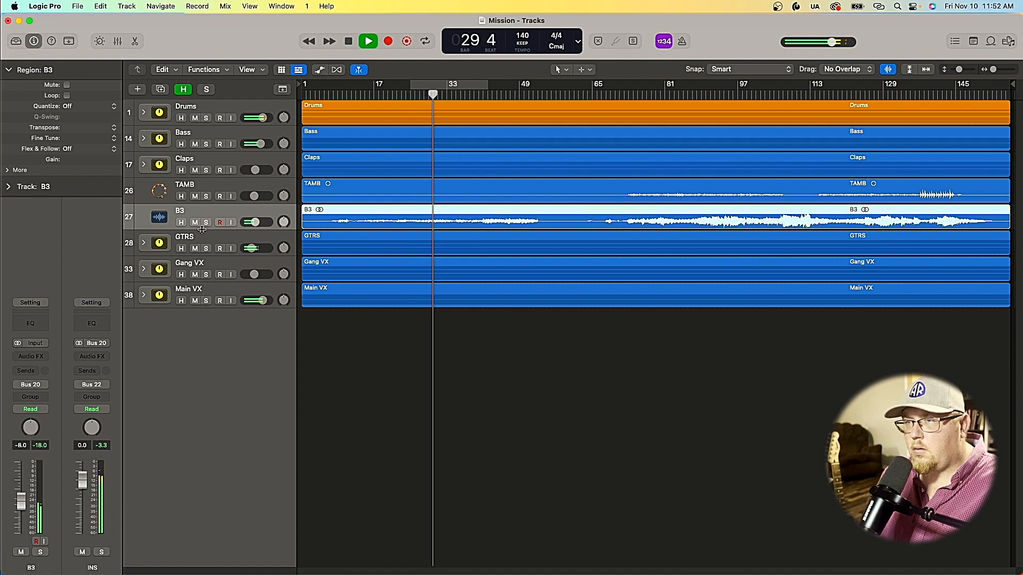
Step: Expand the GTRS stack, pan LP farther left and TELE right to +63, and lower the IBY volume slightly
click(143, 243)
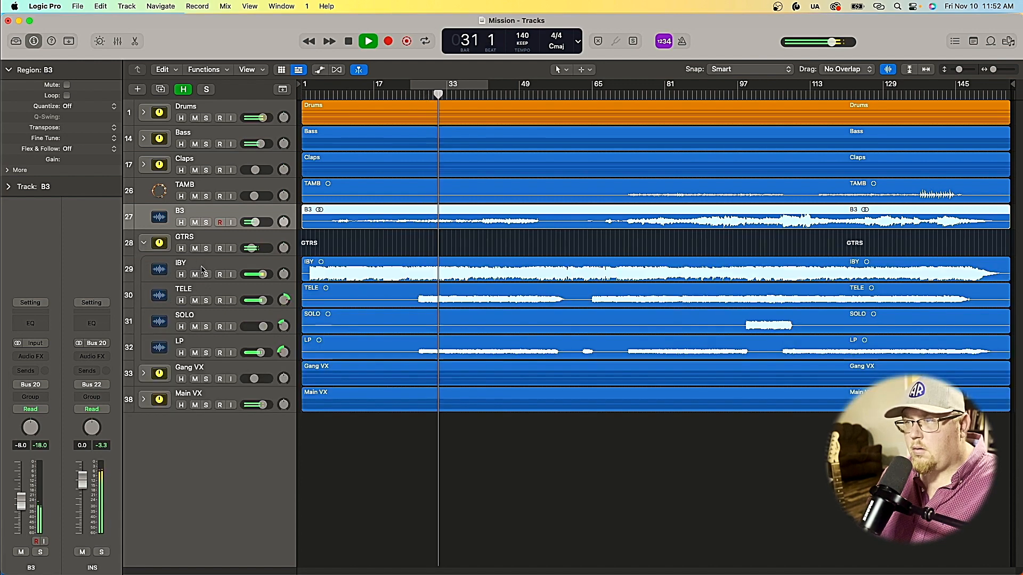
click(269, 298)
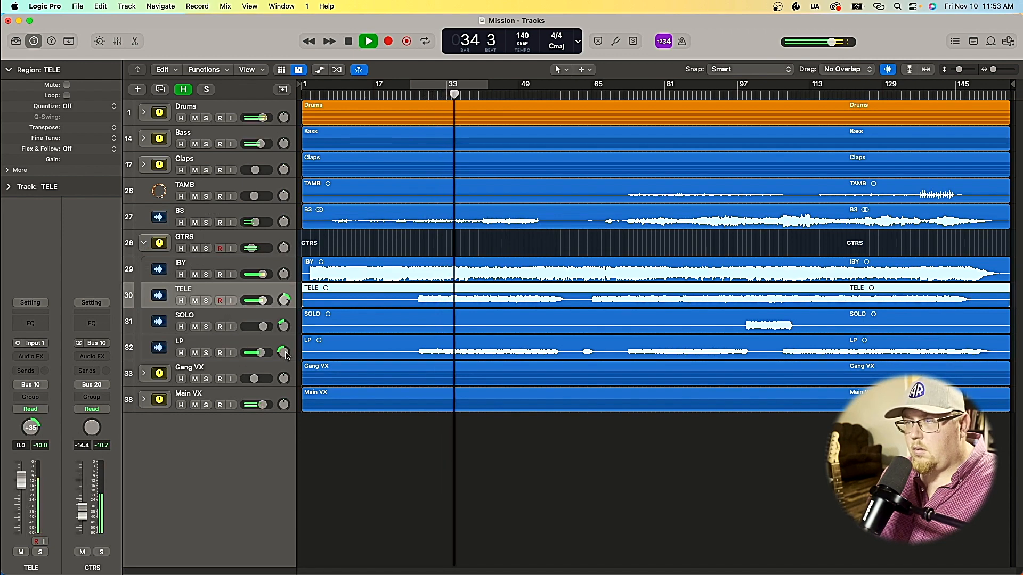
drag(284, 353, 288, 358)
drag(284, 299, 256, 277)
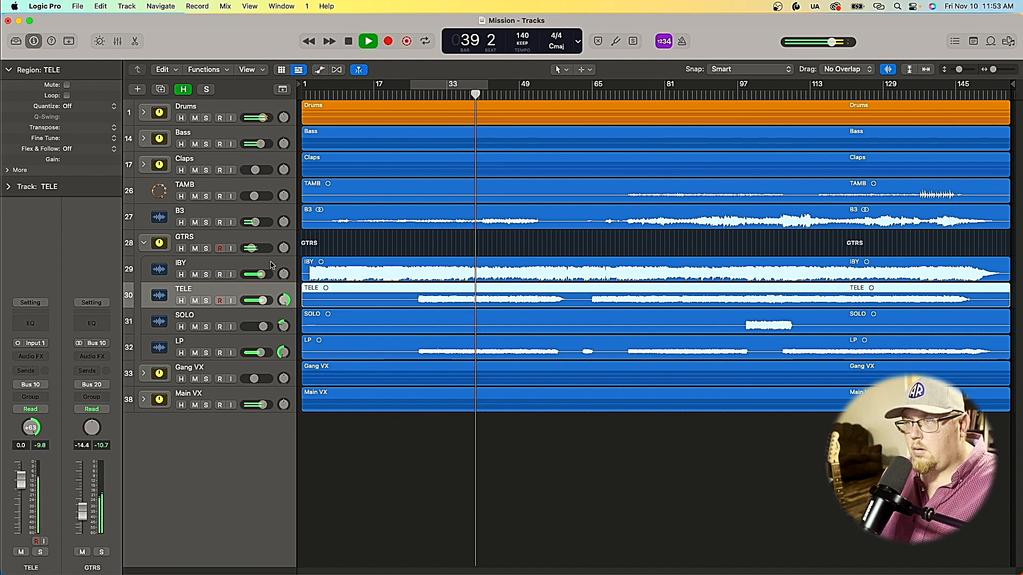
Step: Set the GTRS stack's volume to -12.2 dB and the TELE track's volume to -0.8 dB
drag(251, 248, 258, 249)
drag(261, 303, 259, 304)
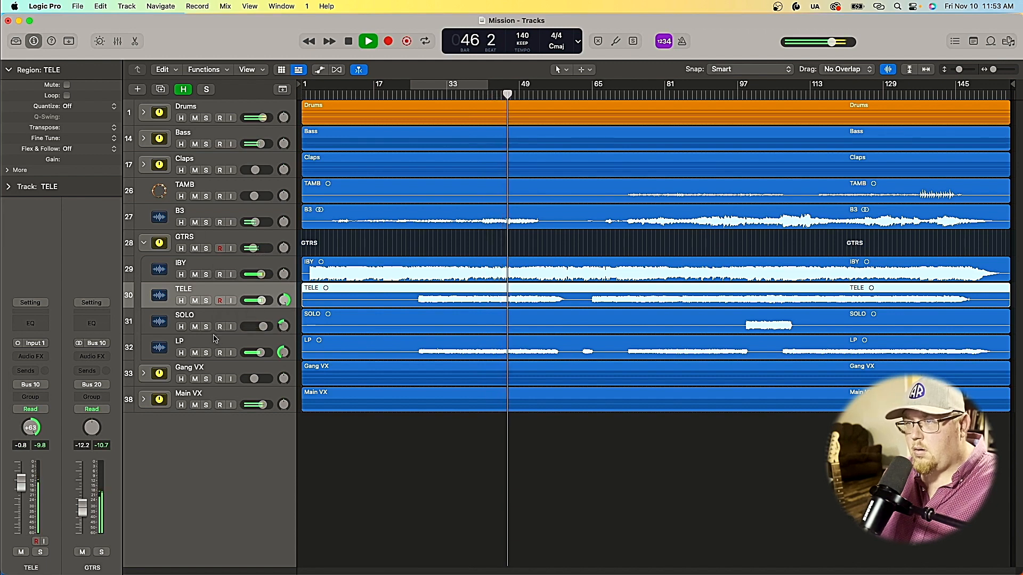